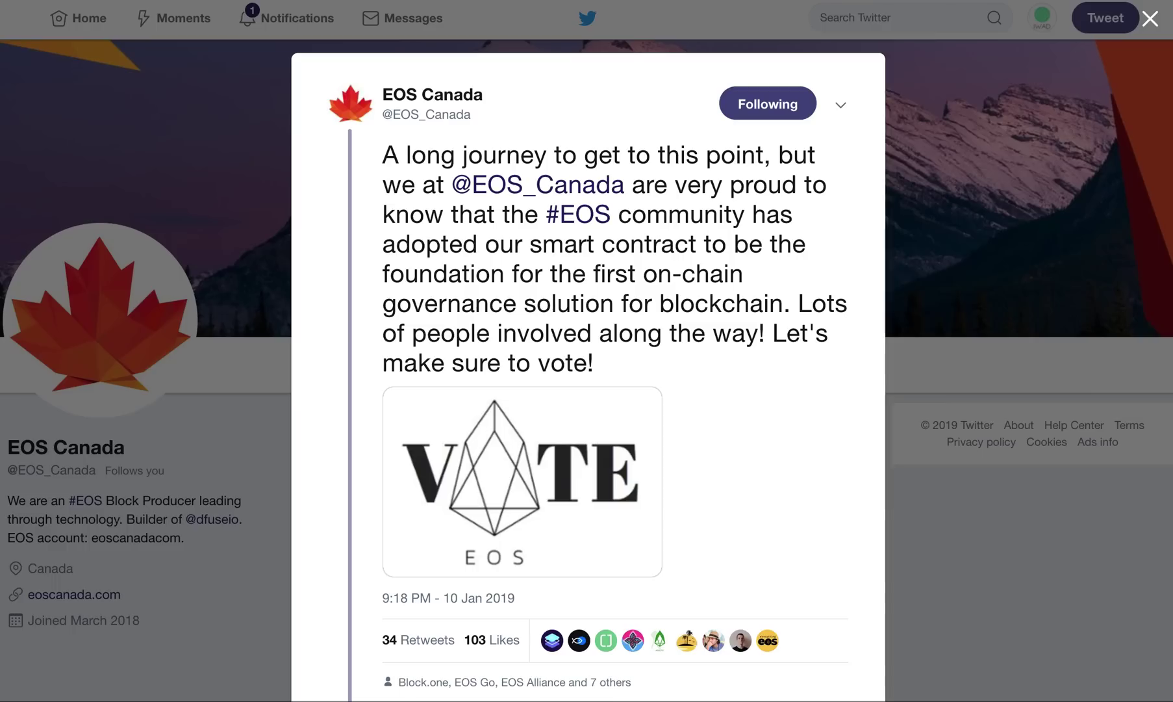
Scroll through the 12 referendum proposals, topped by 'Delete Eos Core Arbitration' at 4,217,847 EOS.
scroll(653, 307, down, 1)
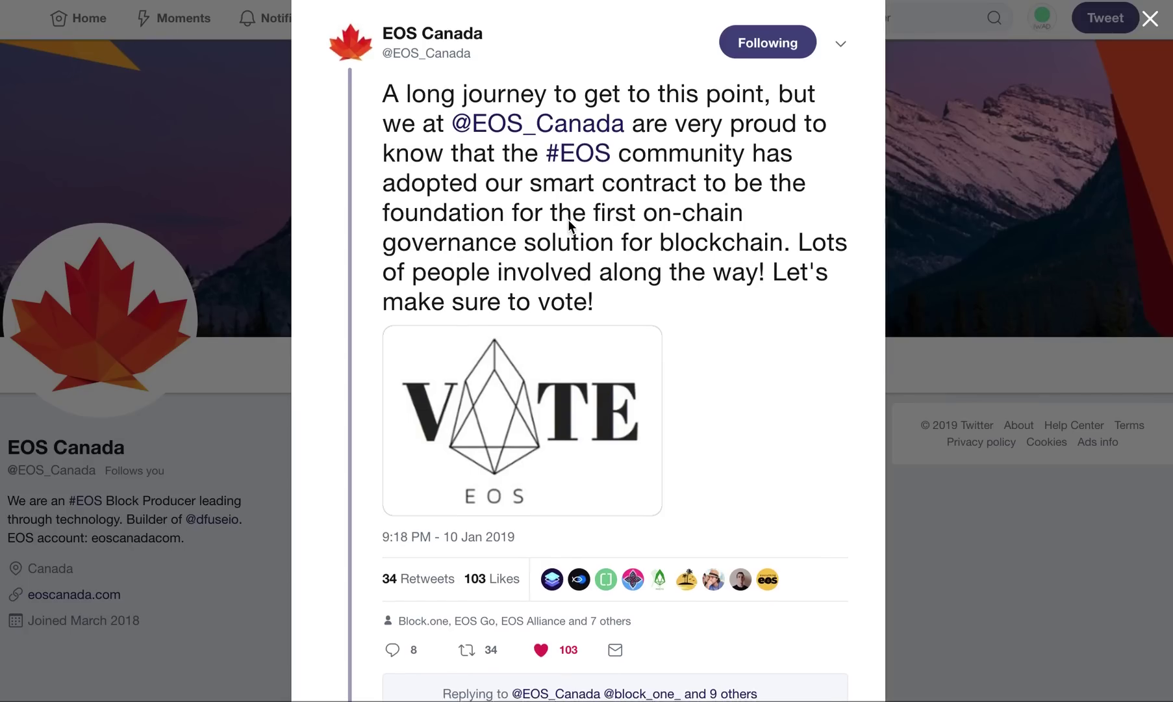
scroll(567, 219, down, 1)
scroll(604, 176, down, 1)
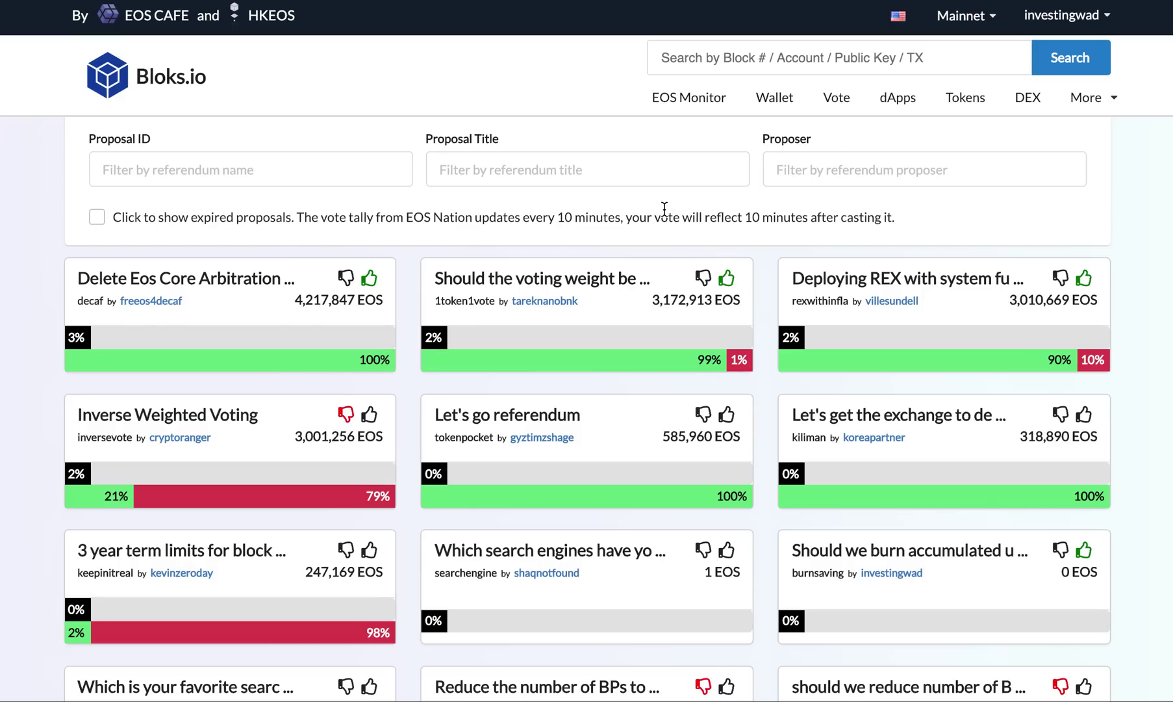
scroll(650, 206, up, 1)
scroll(650, 206, down, 1)
scroll(650, 205, down, 1)
scroll(650, 205, up, 1)
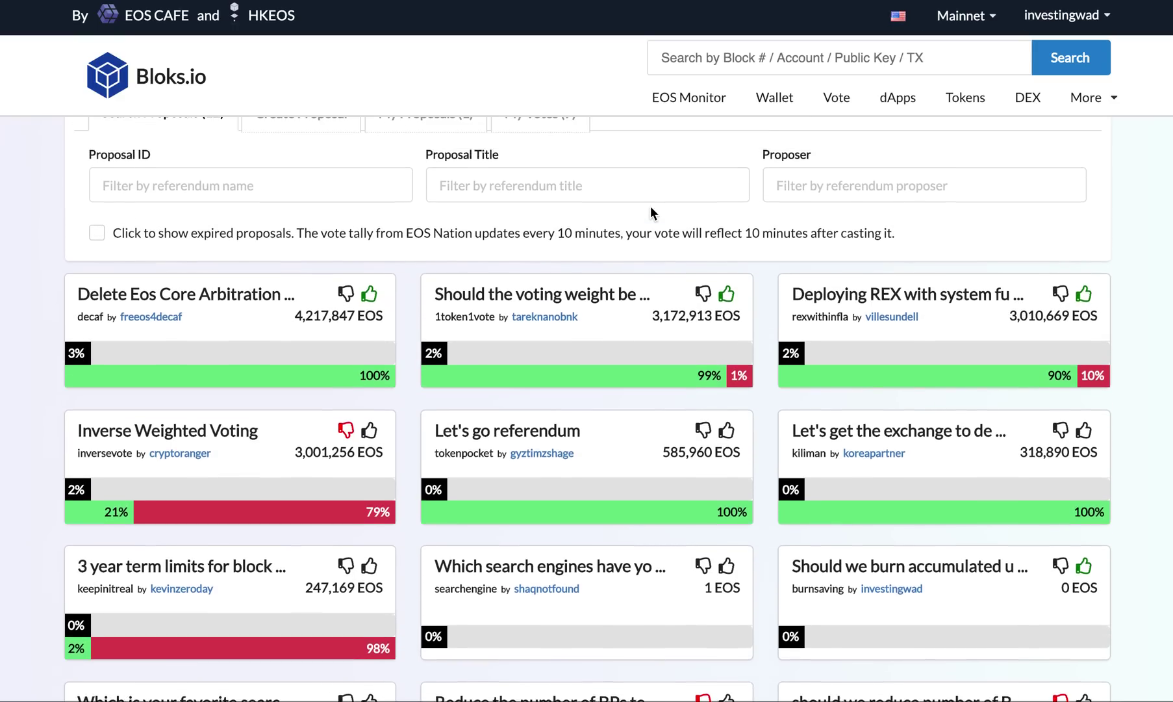
scroll(651, 206, down, 1)
scroll(650, 206, down, 1)
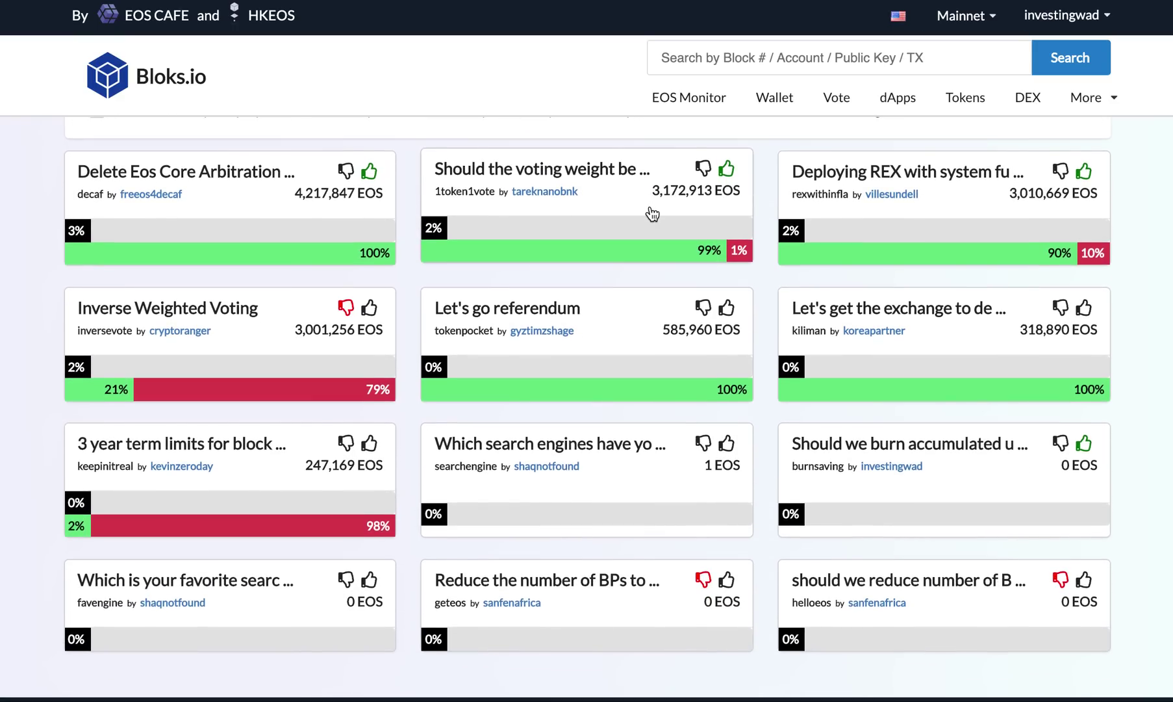
scroll(651, 209, up, 1)
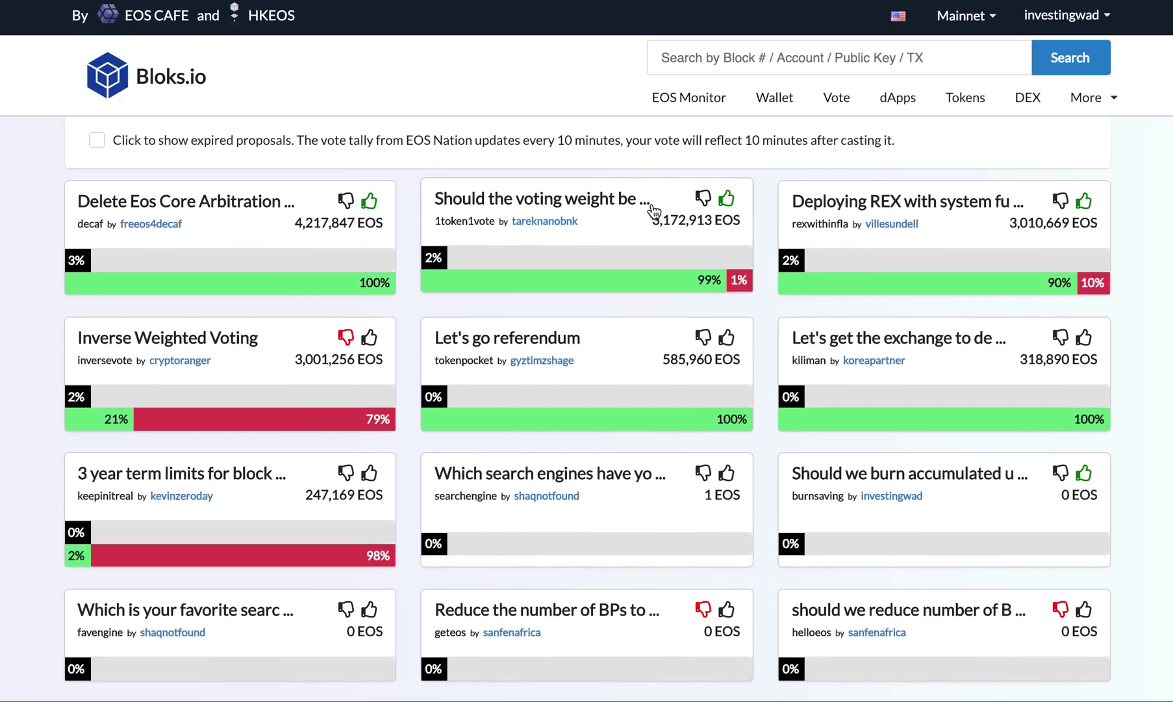
scroll(660, 202, up, 3)
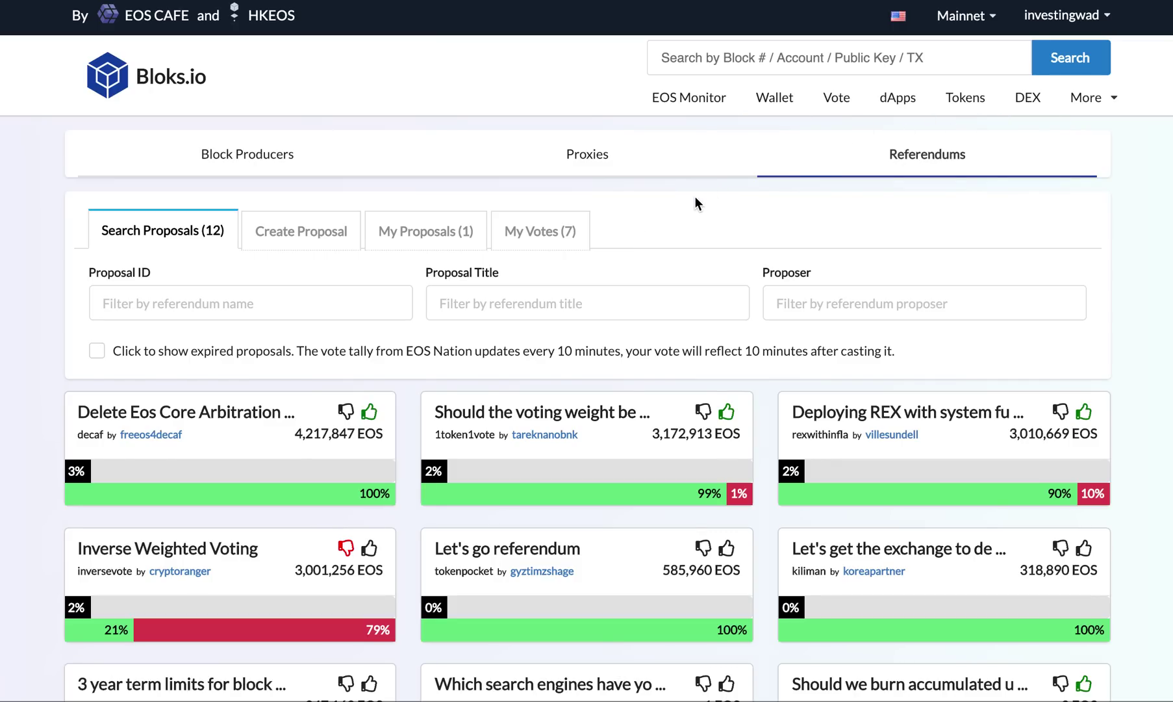
scroll(546, 282, down, 2)
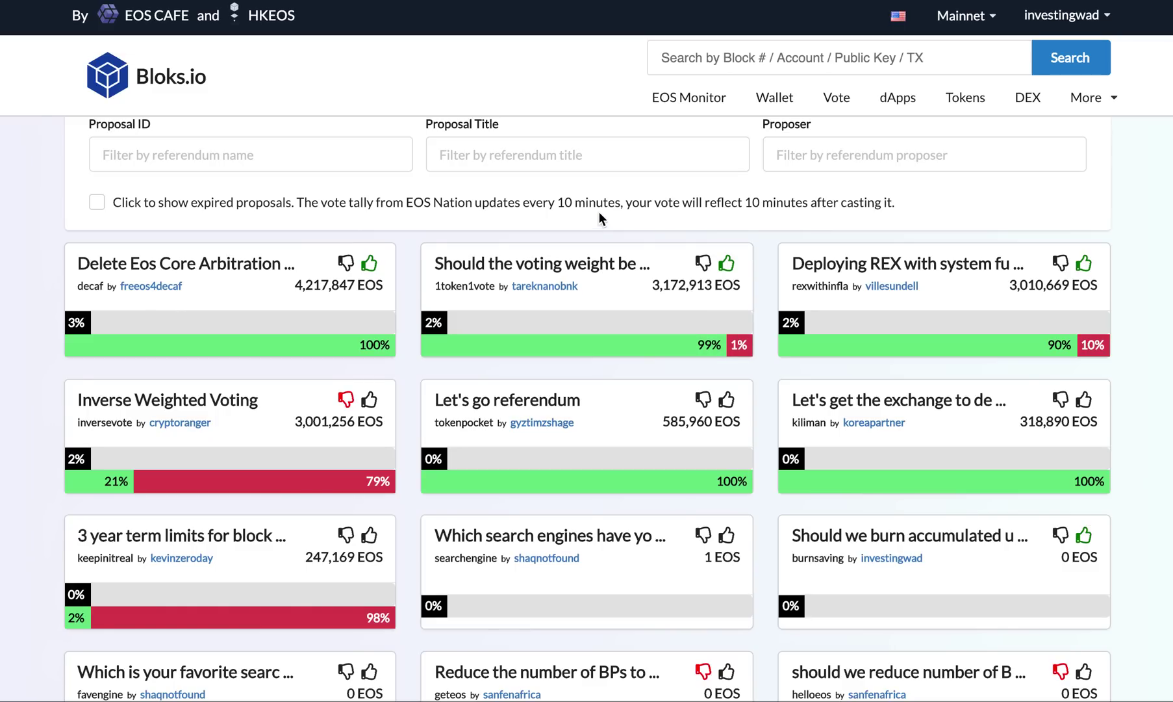
scroll(631, 210, down, 2)
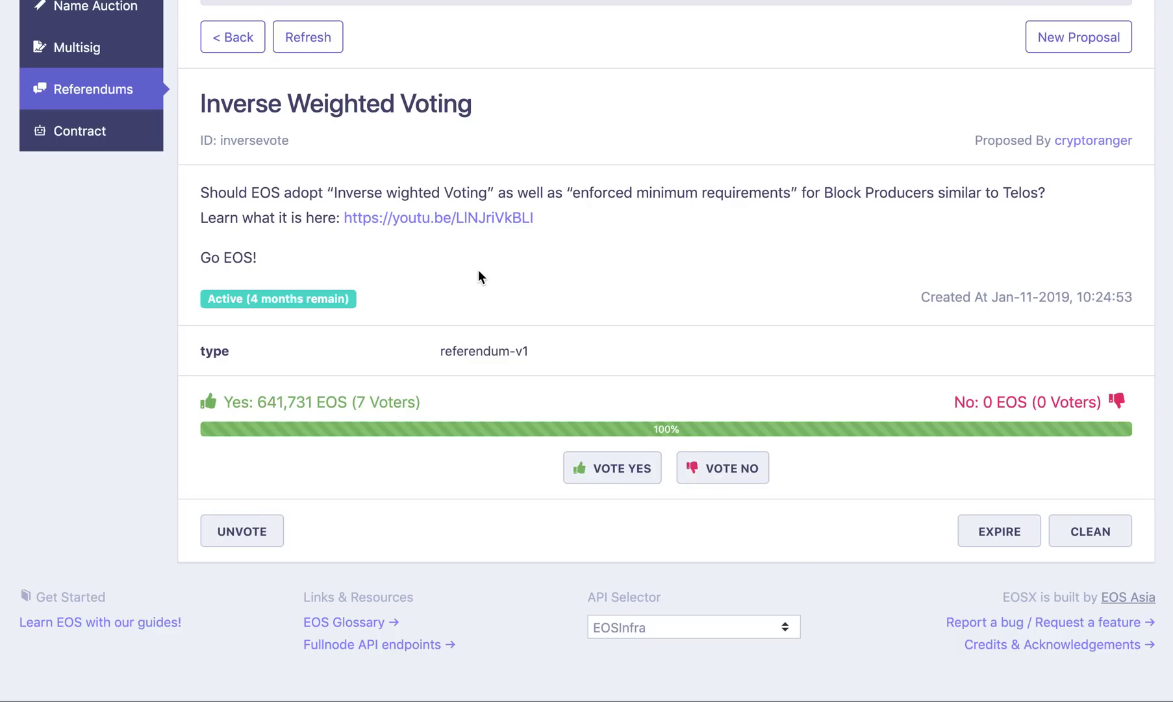
Scroll through the Inverse Weighted Voting proposal details in EOSX.
scroll(479, 270, up, 5)
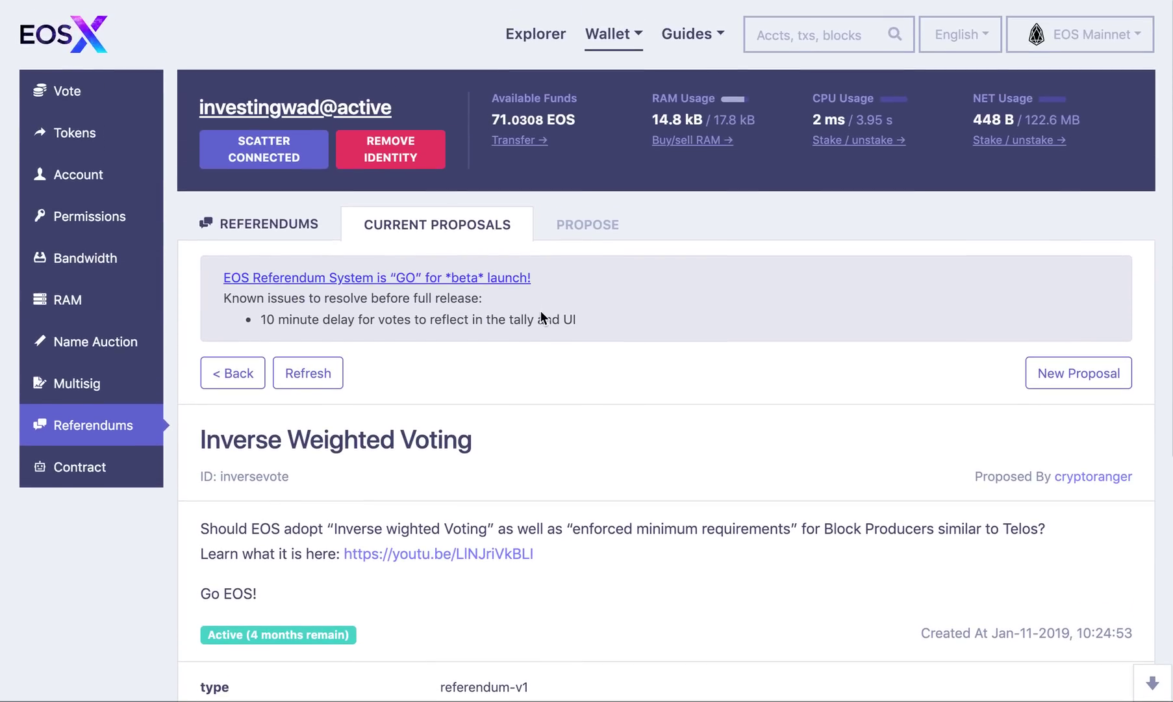
scroll(536, 311, down, 4)
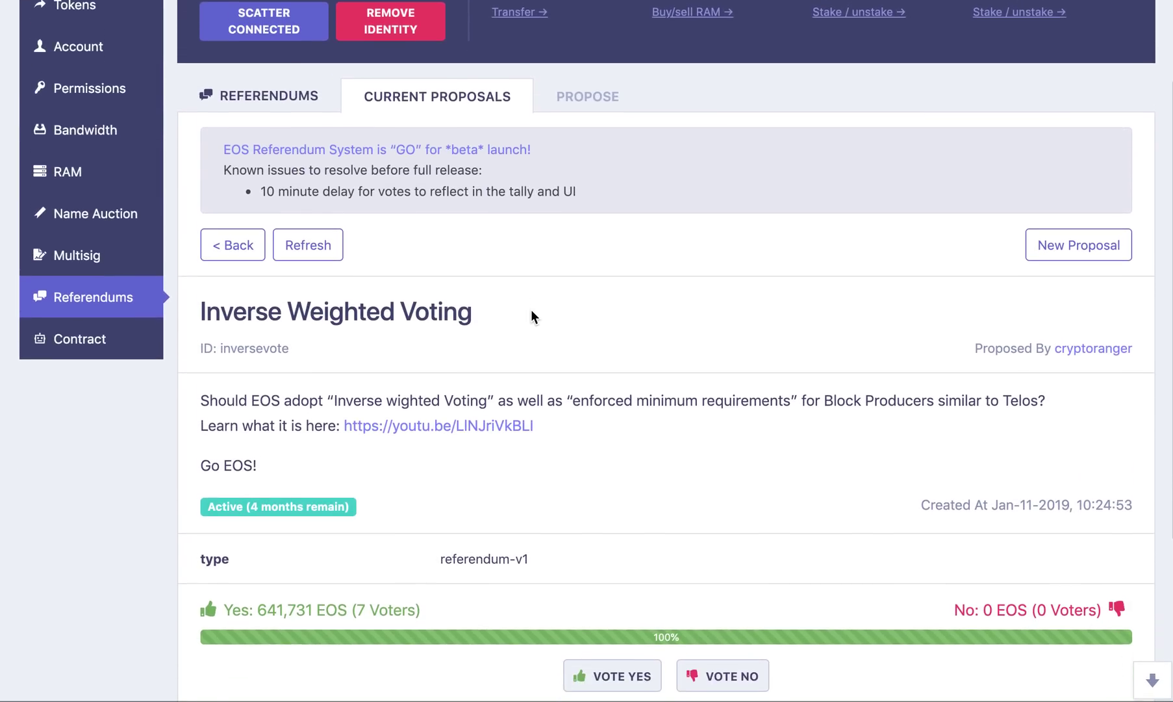
scroll(532, 311, up, 5)
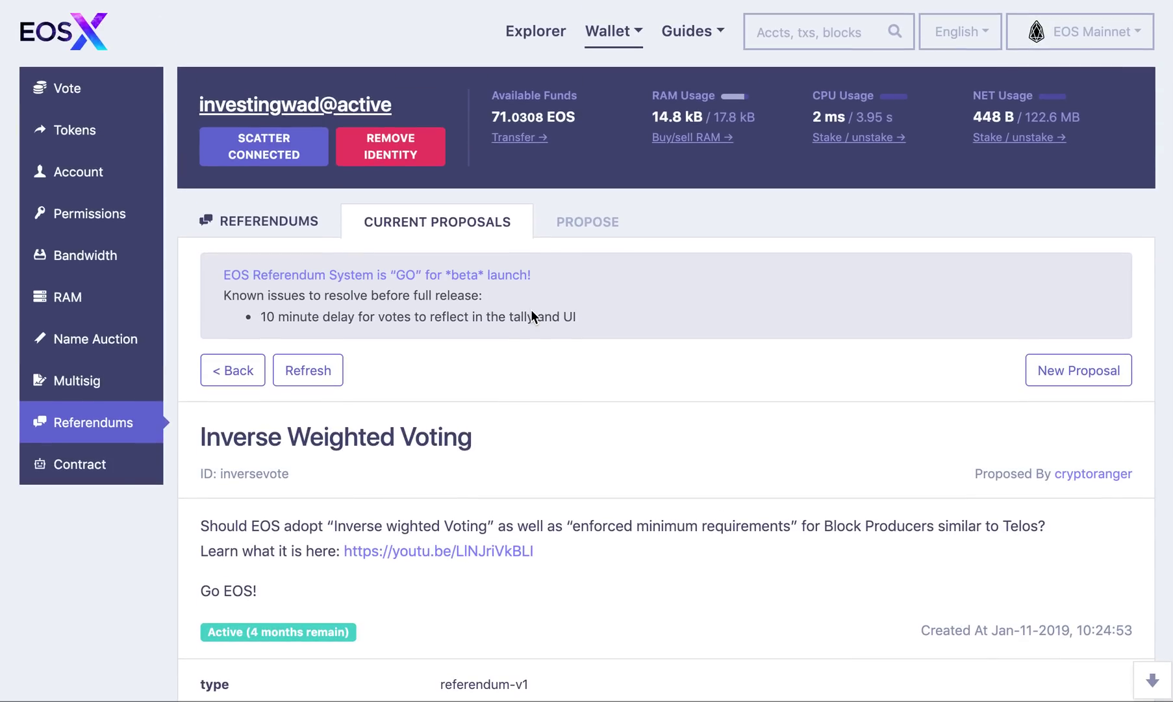
scroll(531, 311, down, 4)
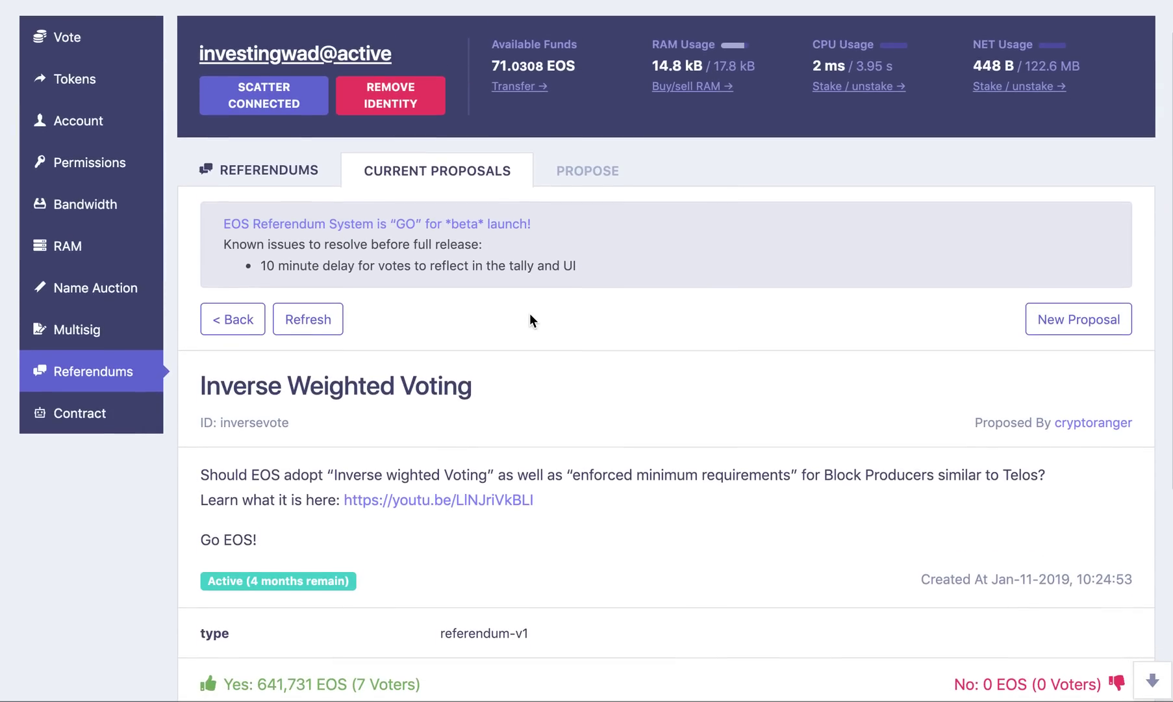
scroll(530, 314, down, 3)
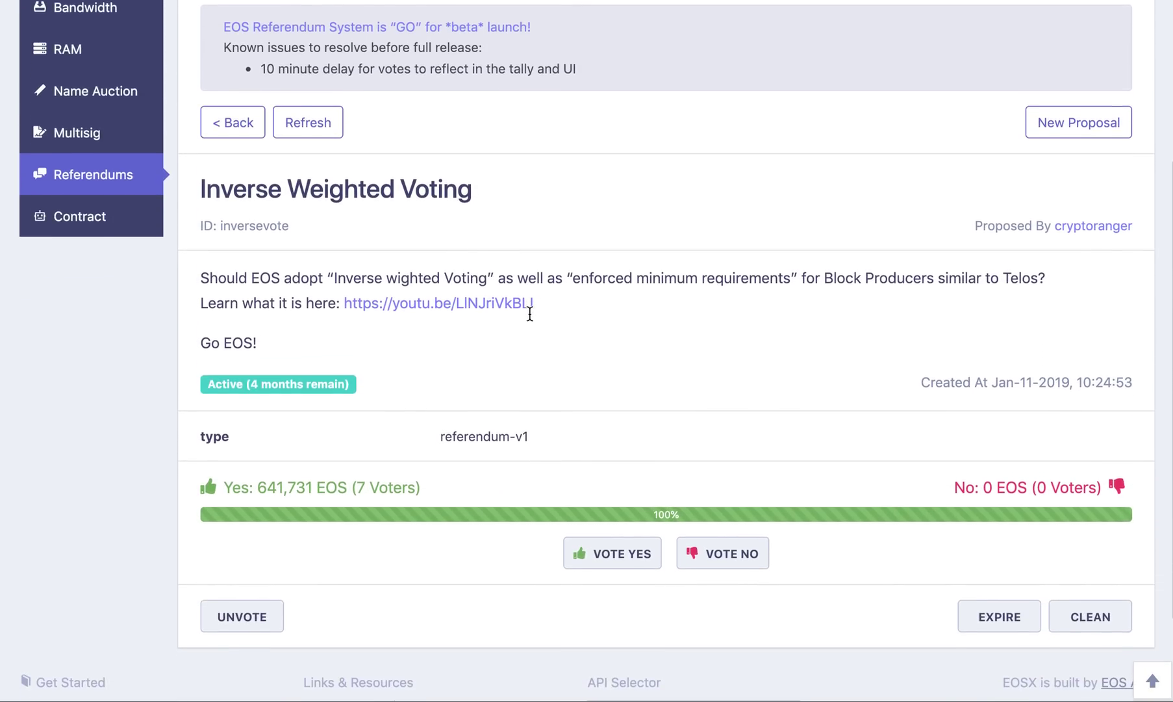
scroll(530, 314, up, 5)
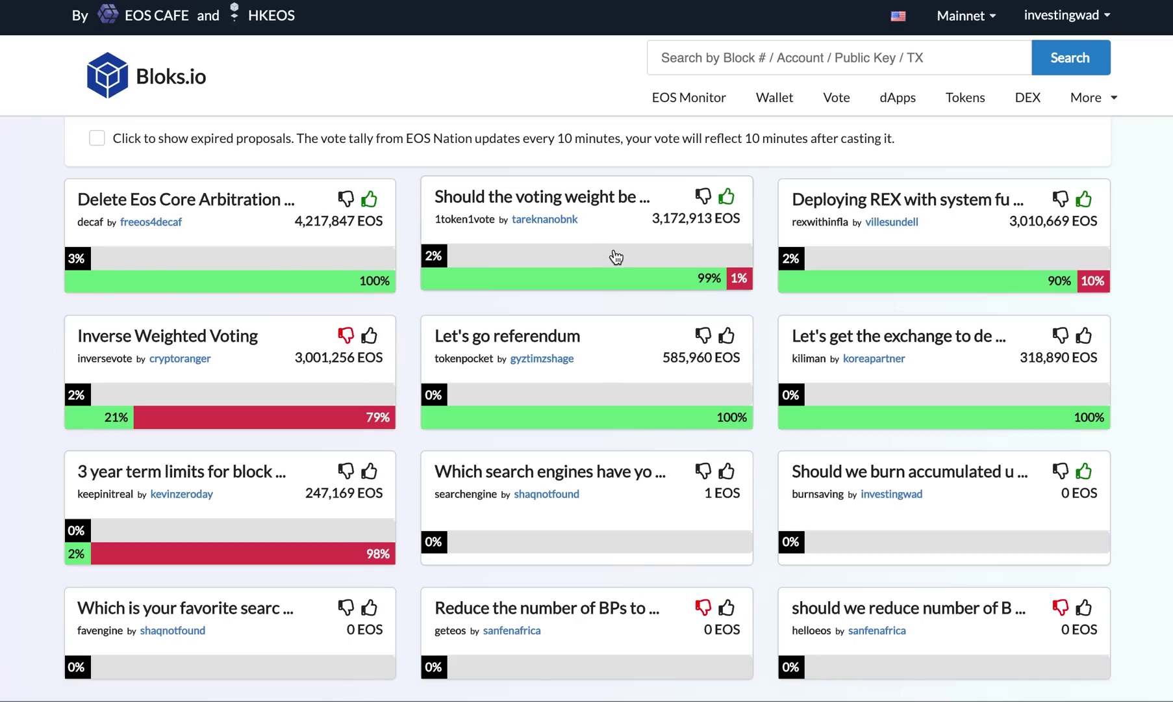
Scroll up and down the Bloks.io grid of 12 referendum proposals and their vote tallies.
scroll(616, 257, down, 1)
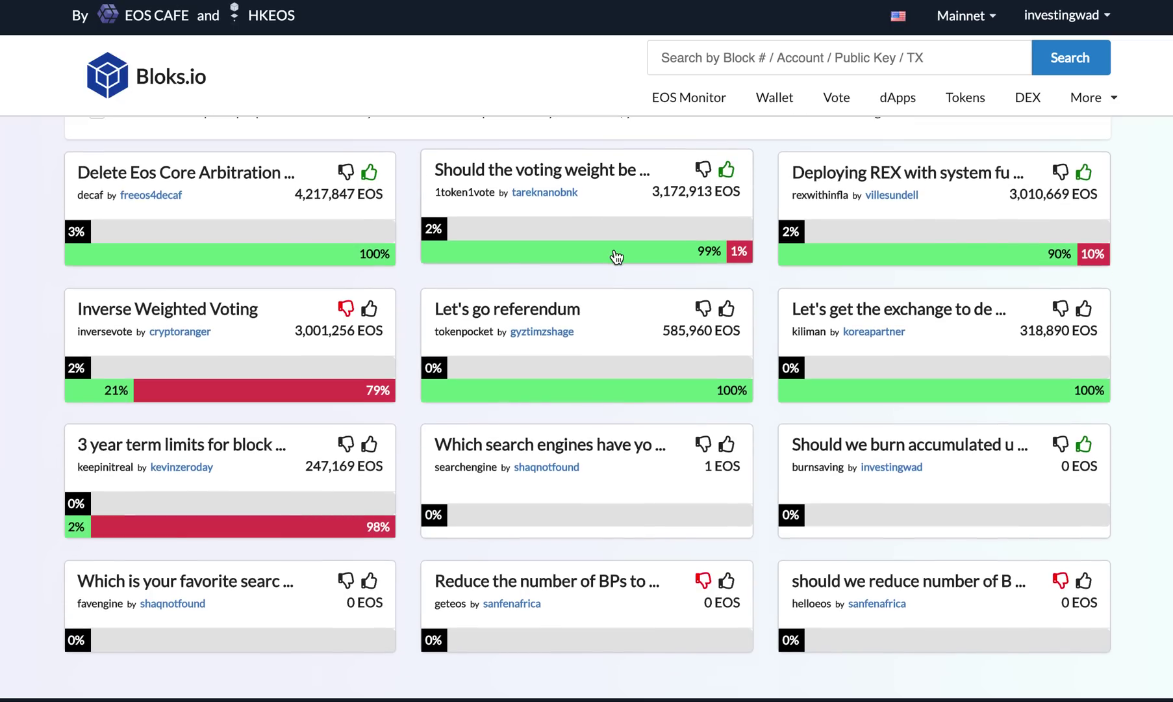
scroll(616, 256, up, 1)
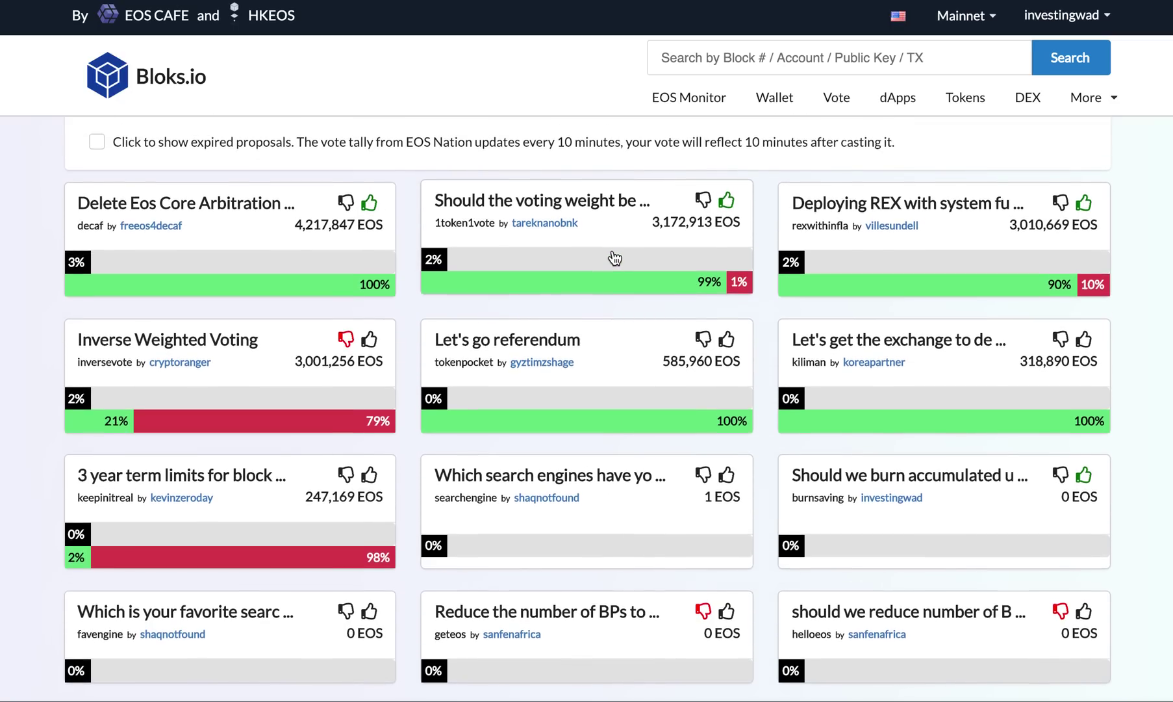
scroll(616, 257, down, 4)
scroll(614, 257, up, 2)
scroll(615, 258, up, 3)
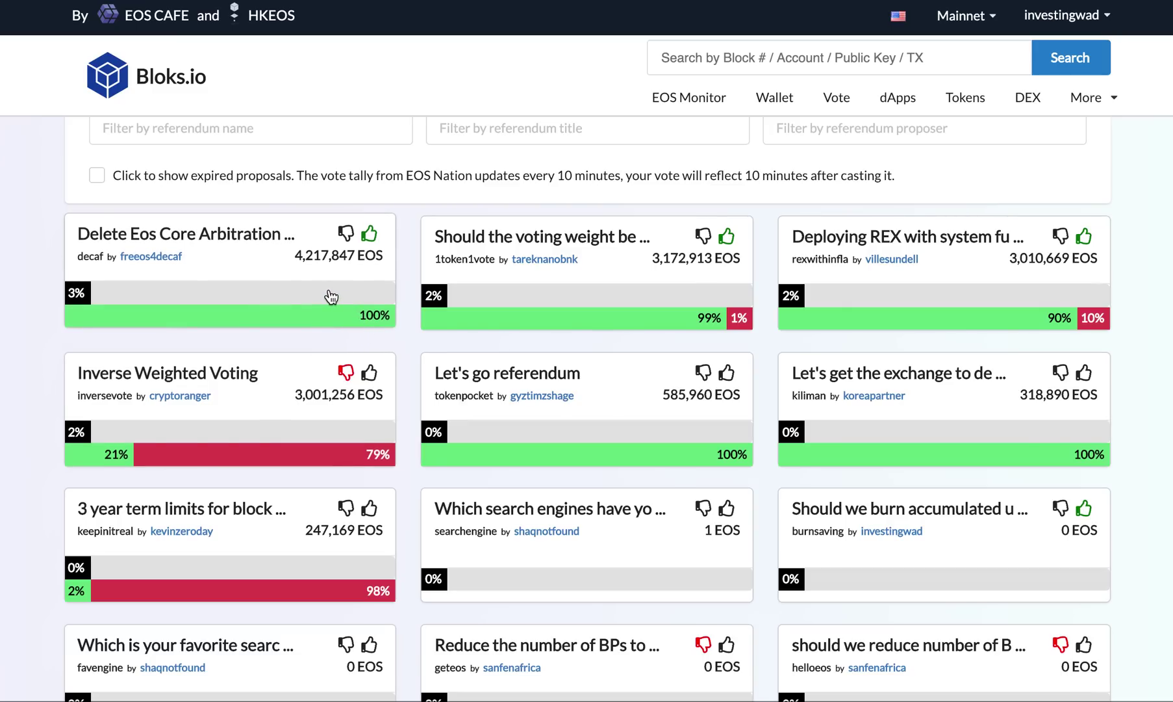
scroll(330, 296, down, 1)
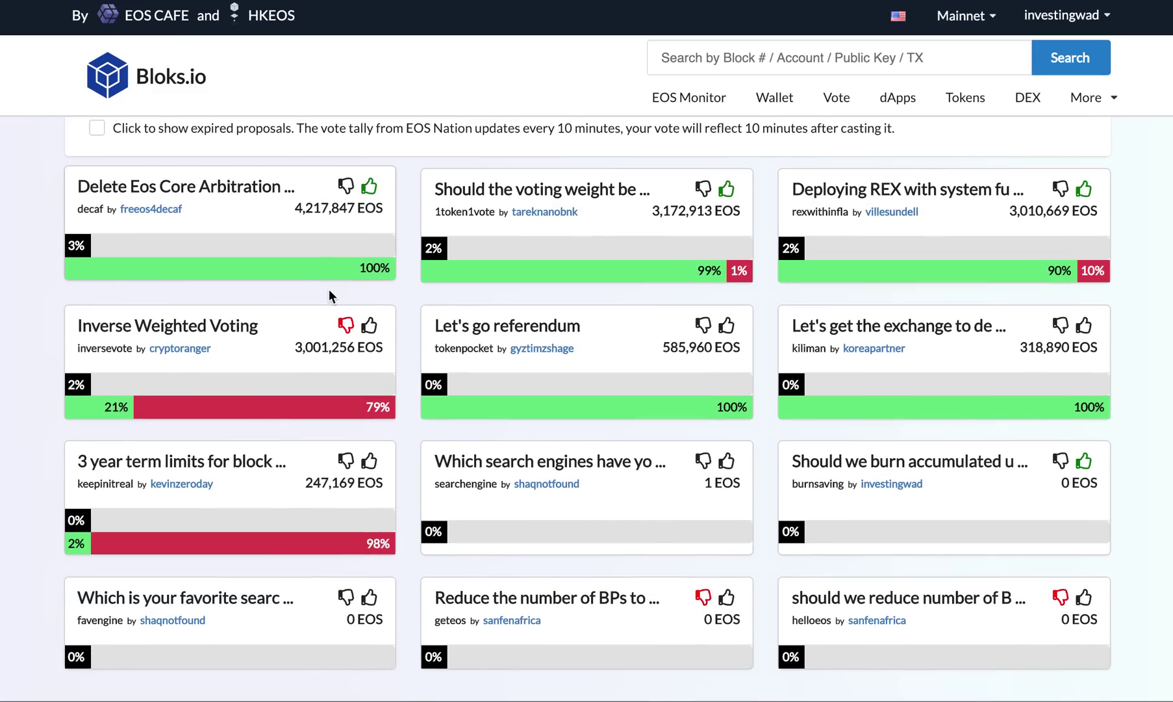
scroll(312, 233, up, 3)
scroll(302, 245, down, 3)
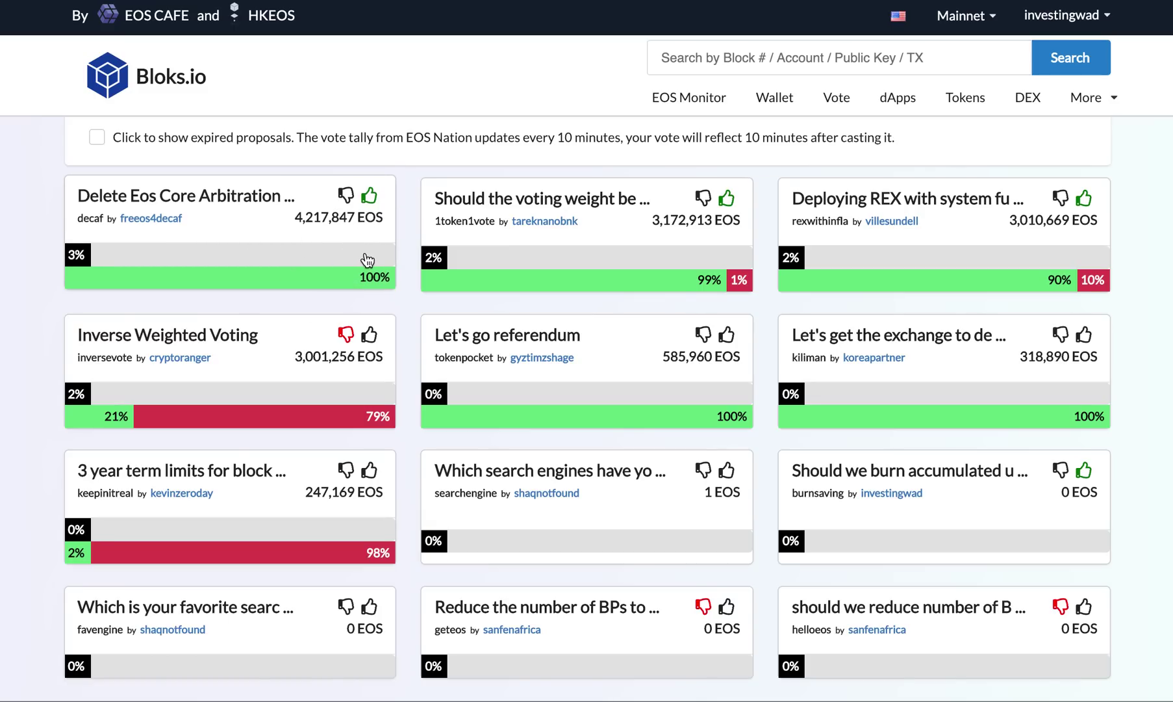
scroll(370, 236, up, 2)
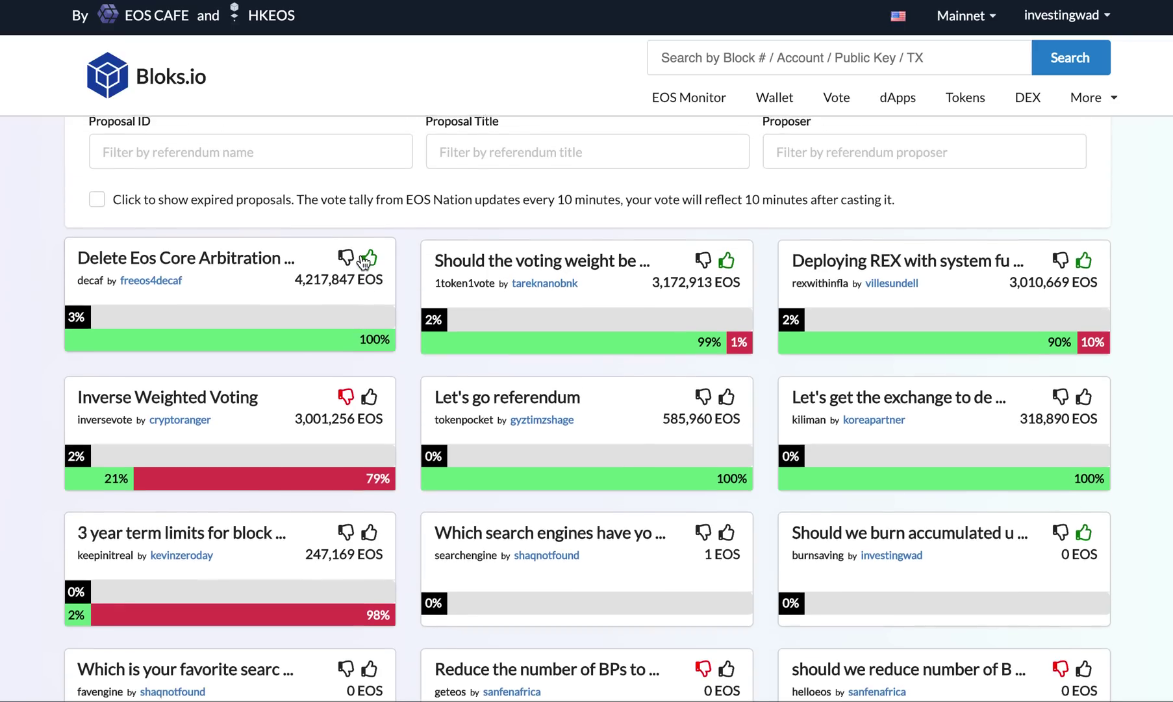
scroll(416, 241, down, 3)
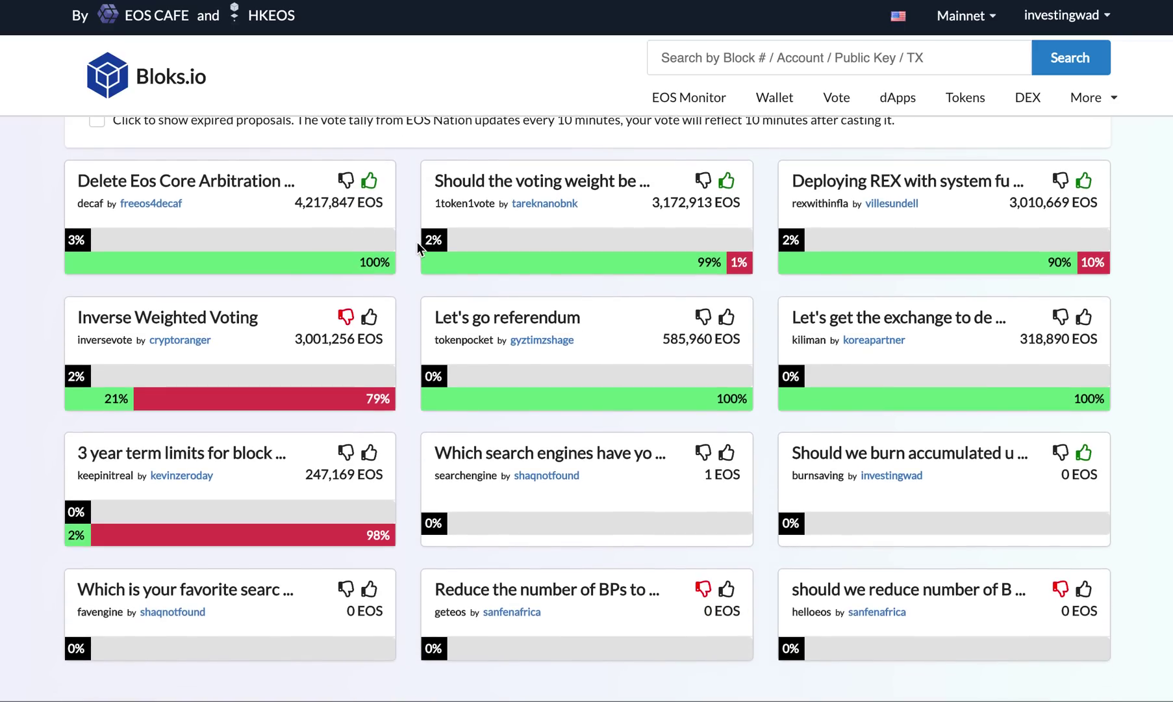
scroll(421, 246, up, 1)
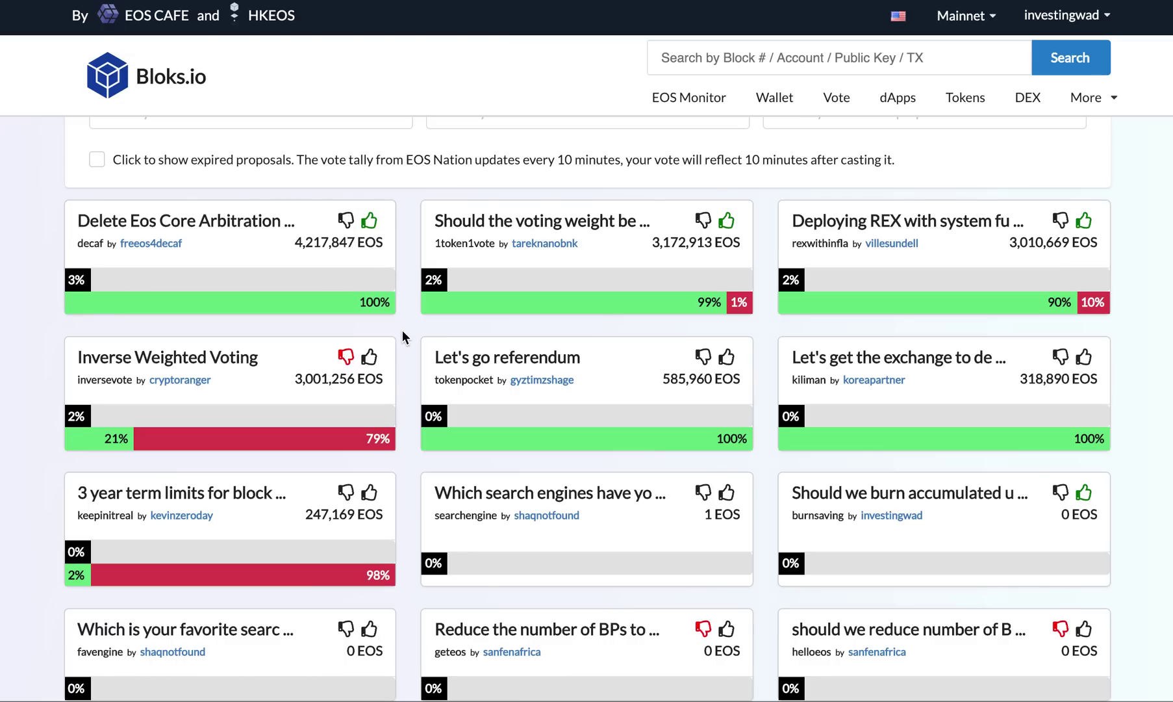
scroll(400, 325, up, 2)
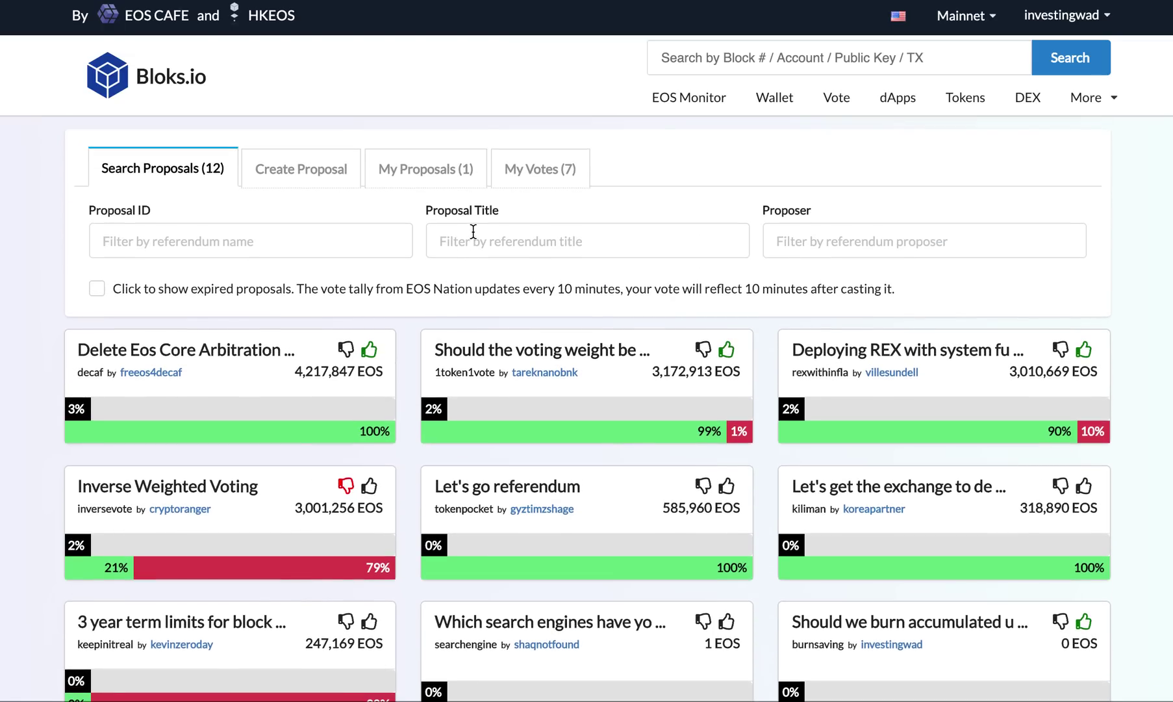
scroll(427, 320, down, 2)
scroll(426, 319, up, 1)
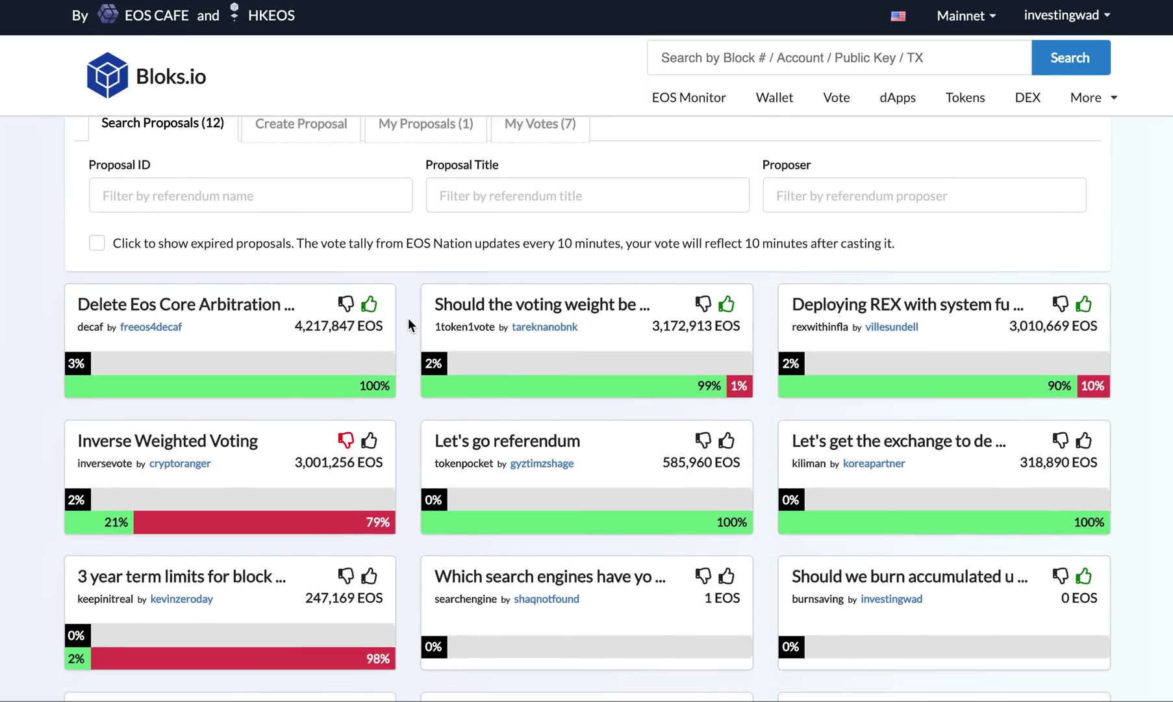
scroll(409, 317, down, 2)
scroll(410, 316, down, 1)
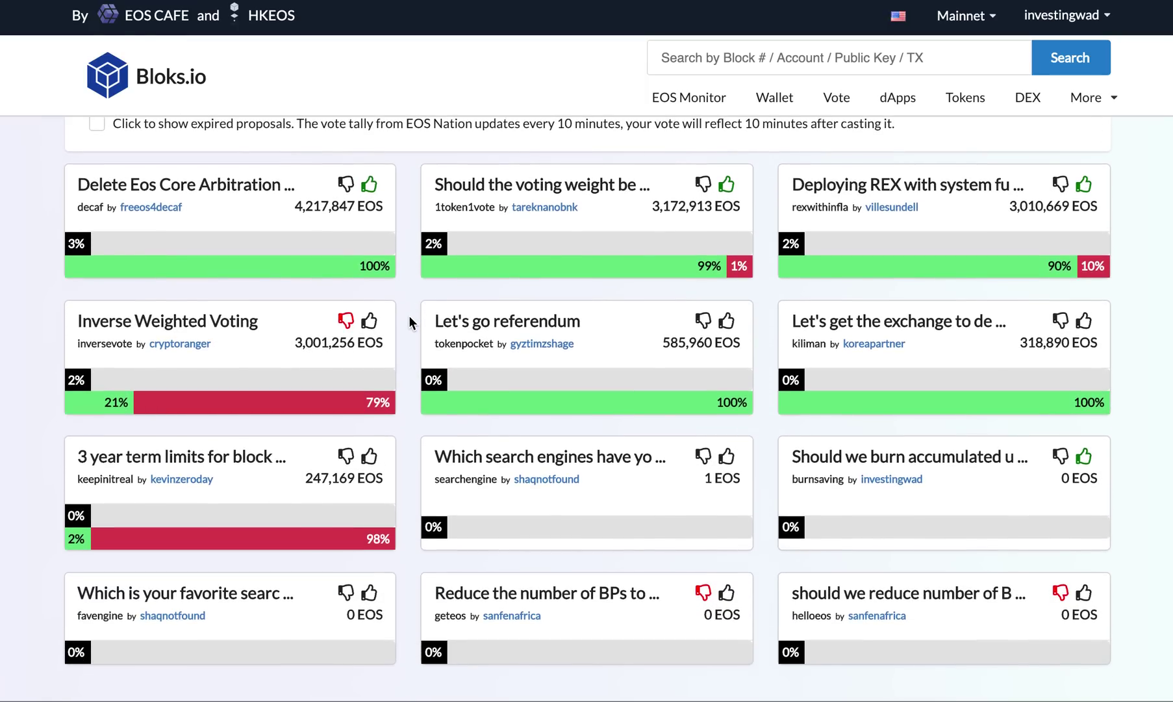
Show the My Votes (7) table listing the account's seven referendum votes.
scroll(422, 325, up, 4)
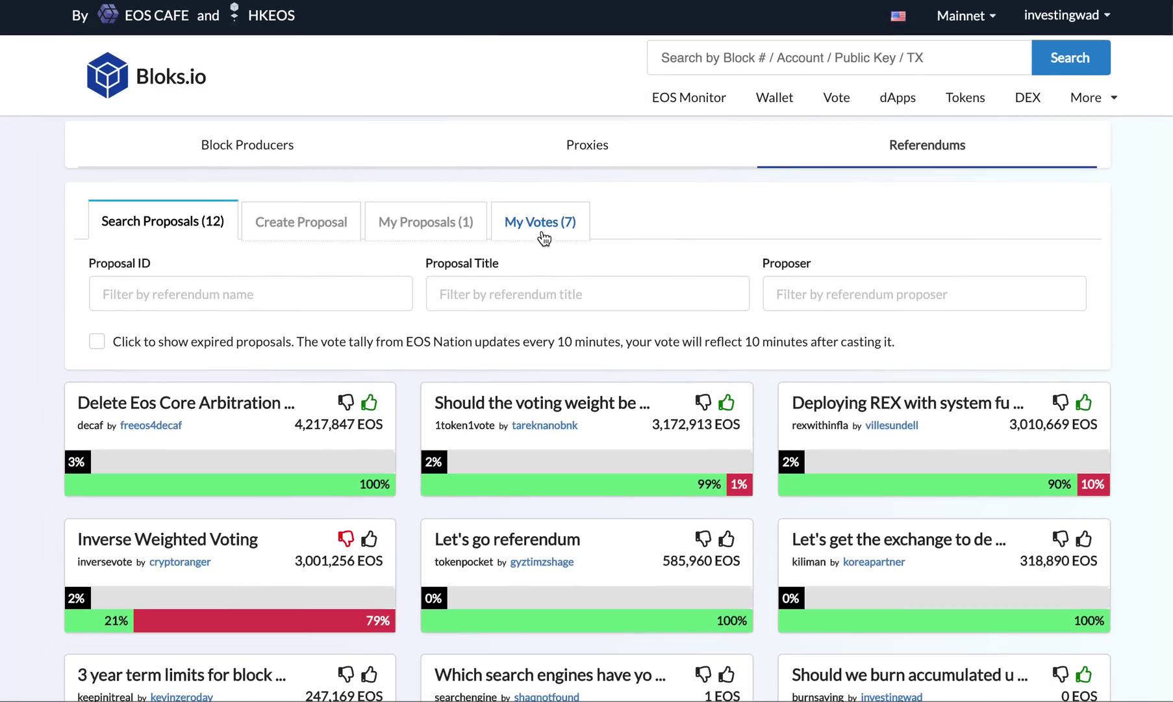
click(546, 227)
scroll(497, 333, down, 1)
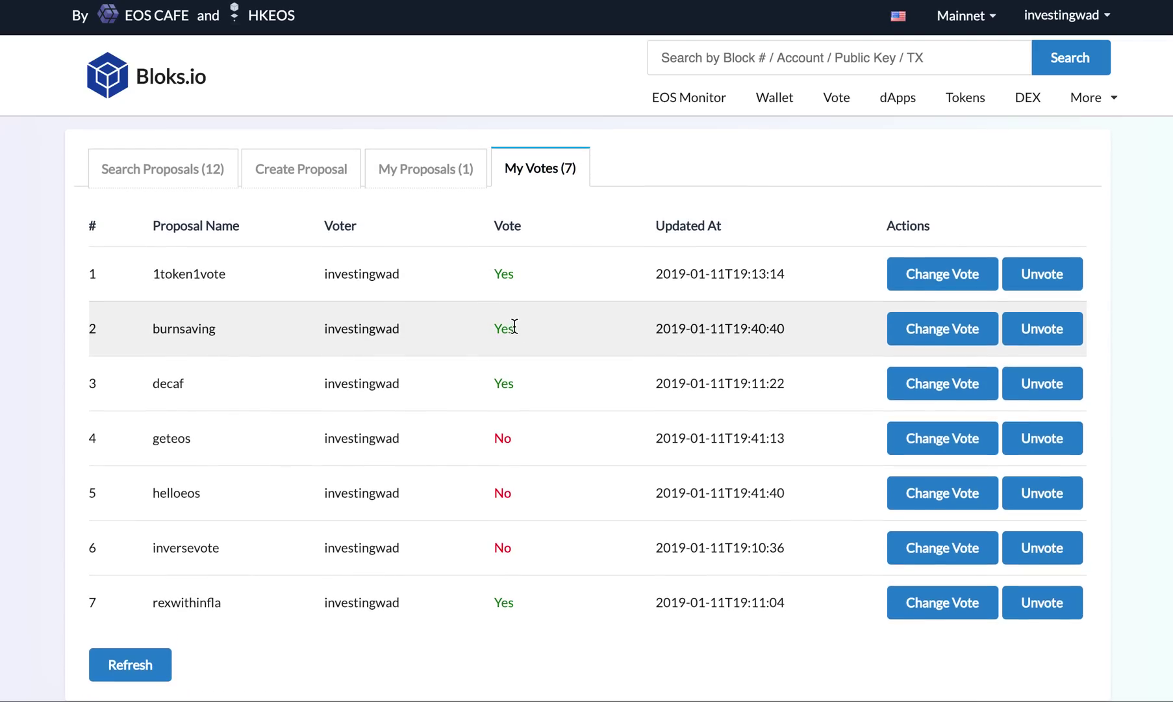
scroll(534, 321, down, 1)
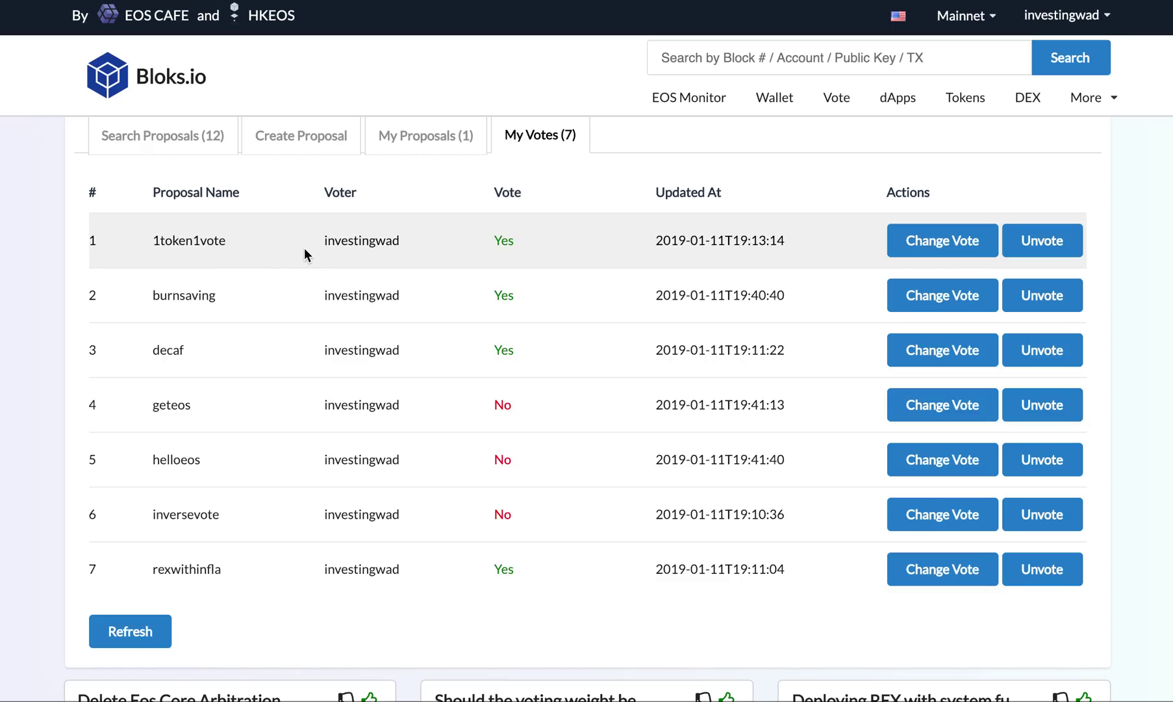
scroll(253, 344, down, 1)
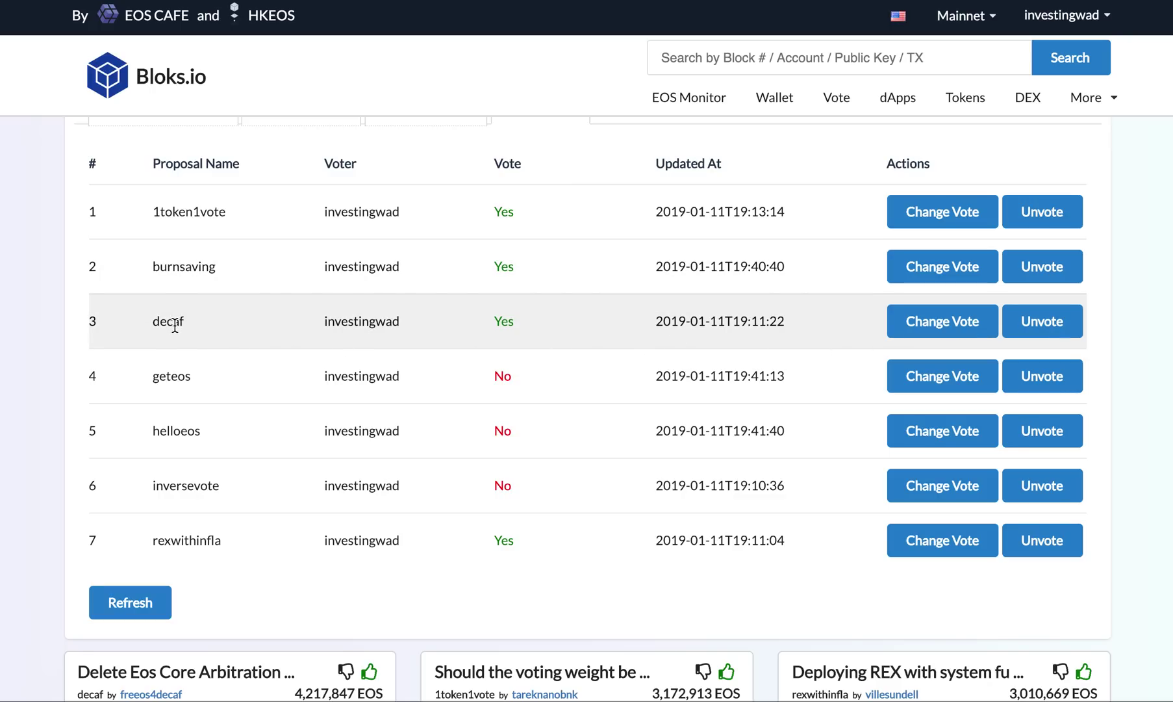
Highlight the decaf proposal name and review each vote's Yes/No choice and update time.
drag(150, 326, 188, 325)
click(212, 330)
scroll(213, 326, down, 1)
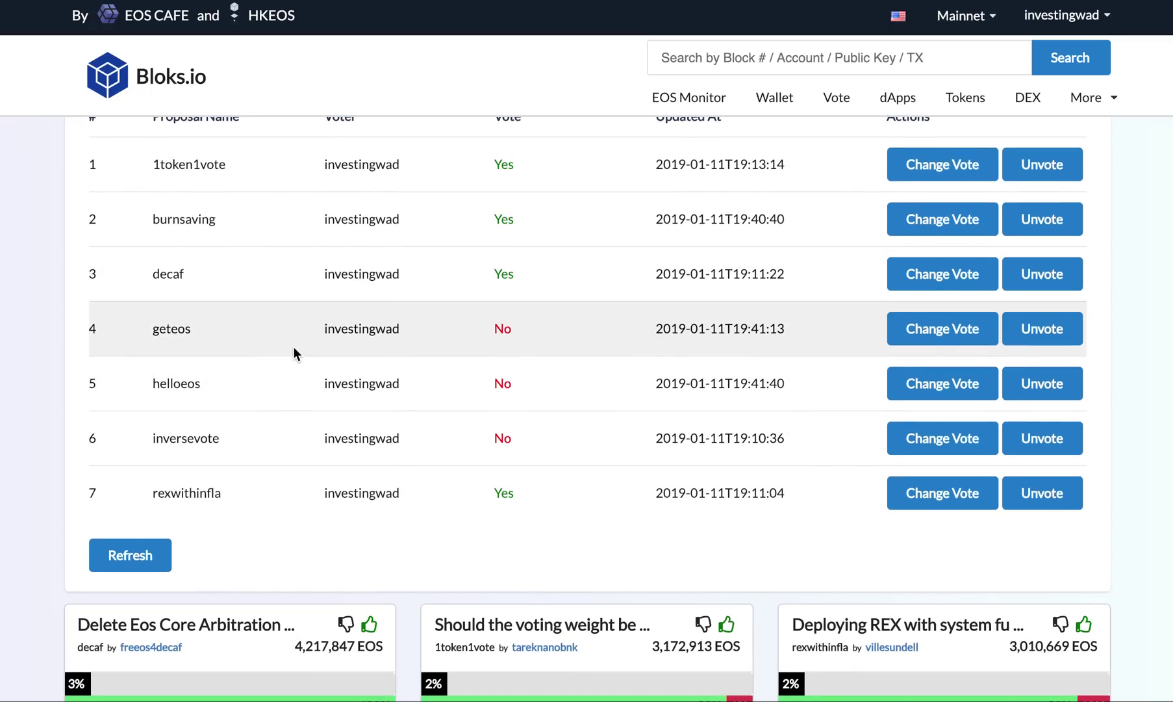
scroll(293, 346, up, 2)
scroll(294, 346, down, 2)
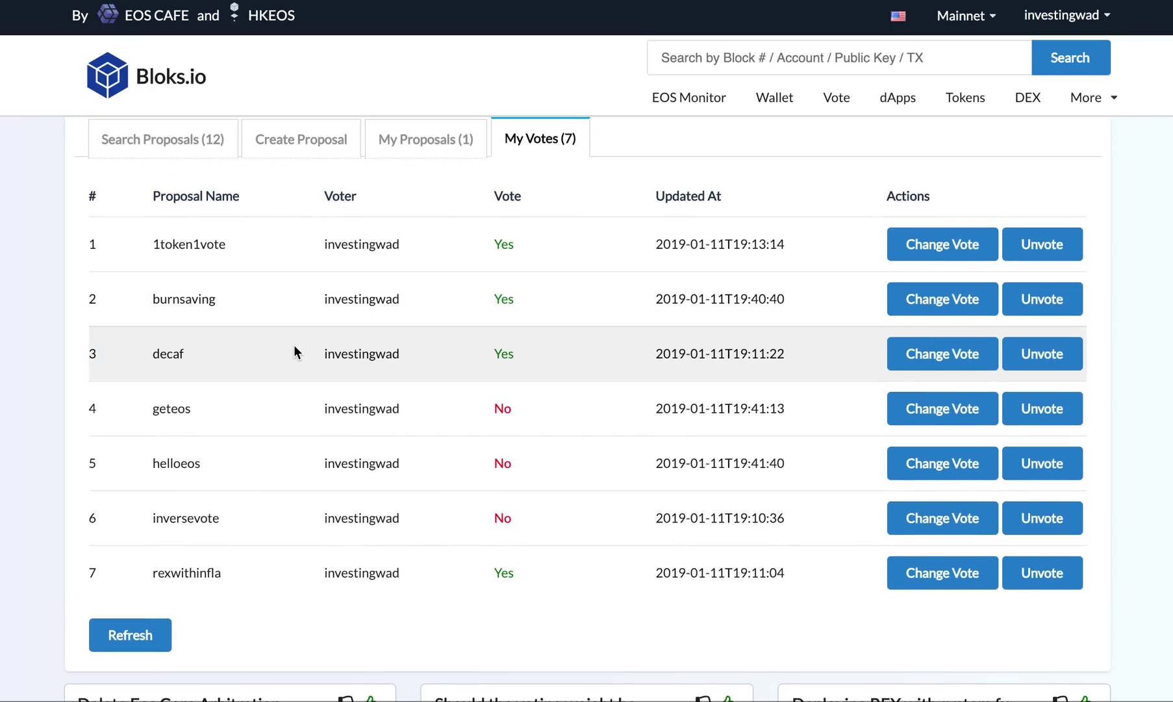
scroll(293, 345, up, 2)
scroll(293, 351, down, 1)
scroll(294, 346, down, 3)
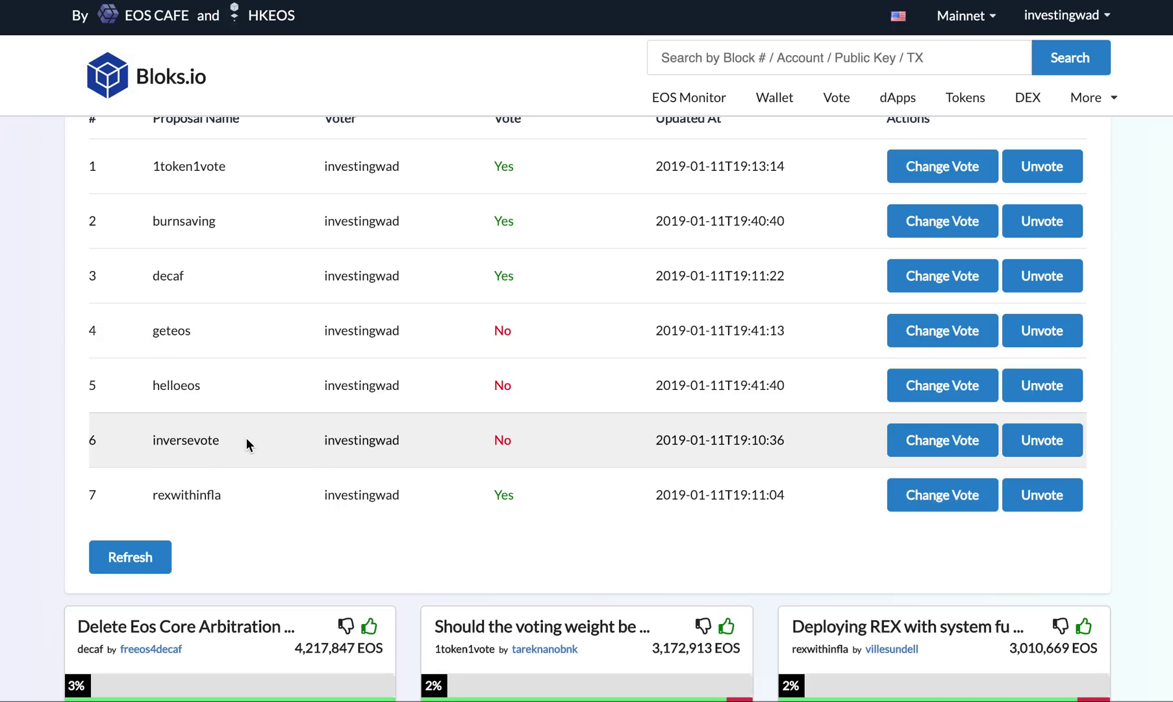
Return to the Search Proposals (12) cards showing each proposal's vote tally.
scroll(243, 438, up, 1)
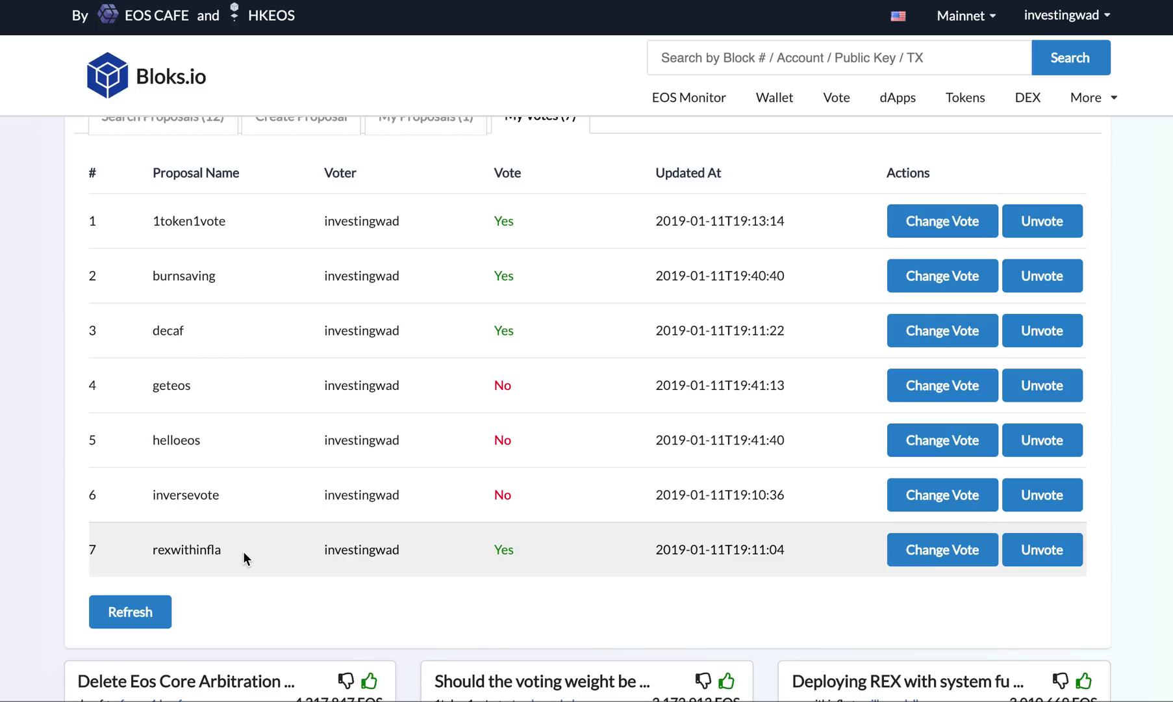
scroll(243, 551, up, 1)
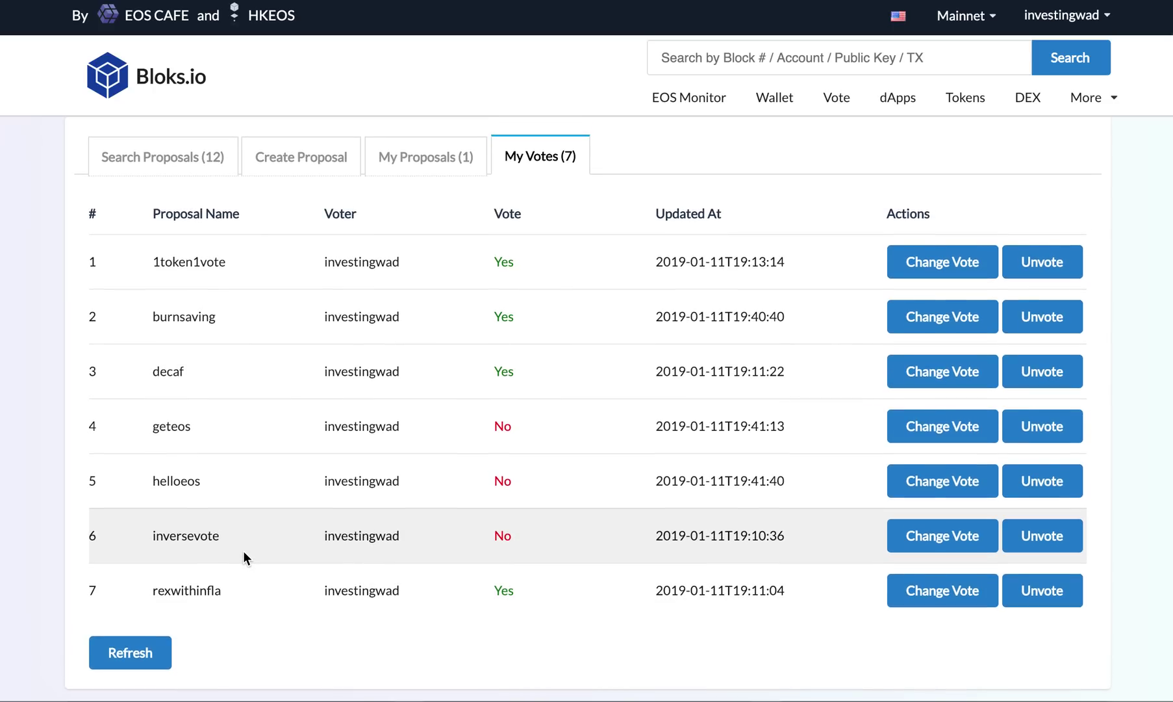
click(152, 188)
scroll(179, 394, down, 1)
scroll(179, 394, down, 2)
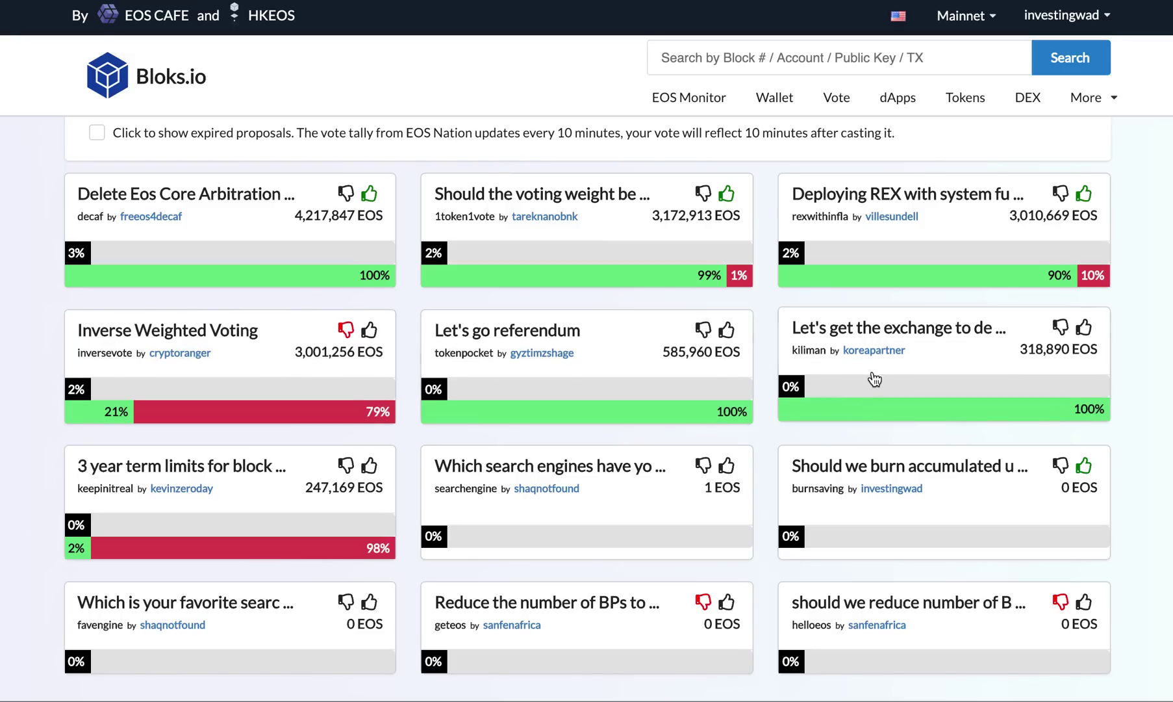
scroll(890, 343, down, 2)
scroll(890, 222, up, 2)
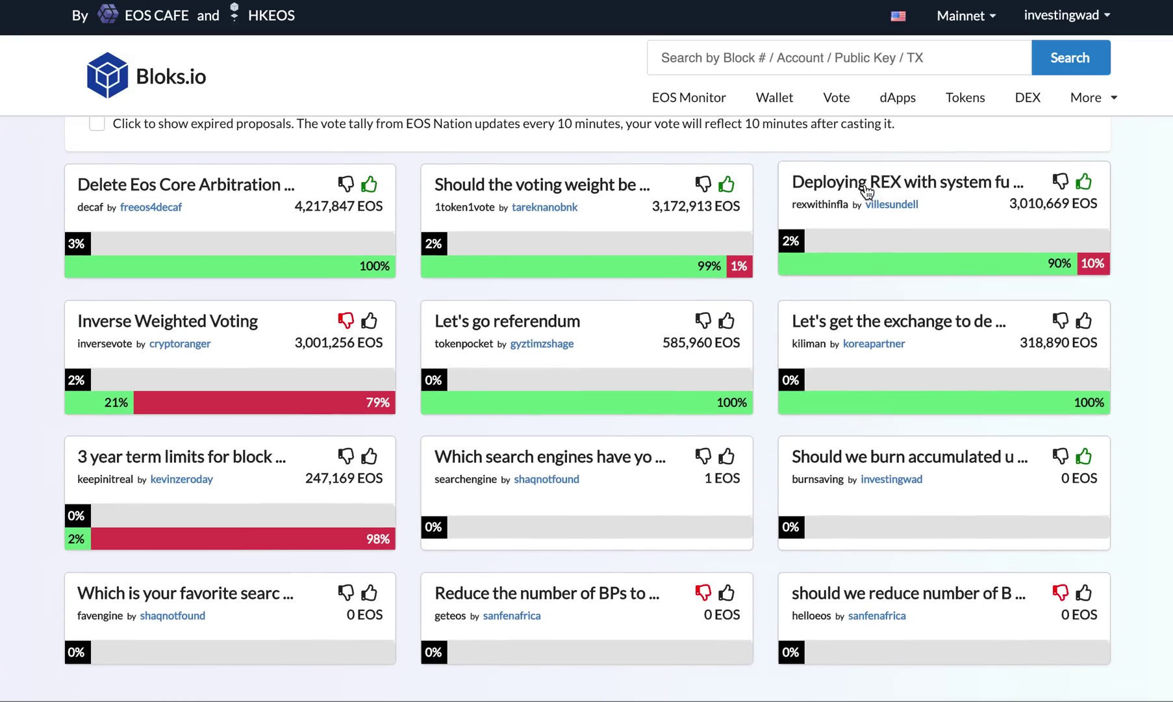
click(880, 189)
scroll(441, 357, down, 3)
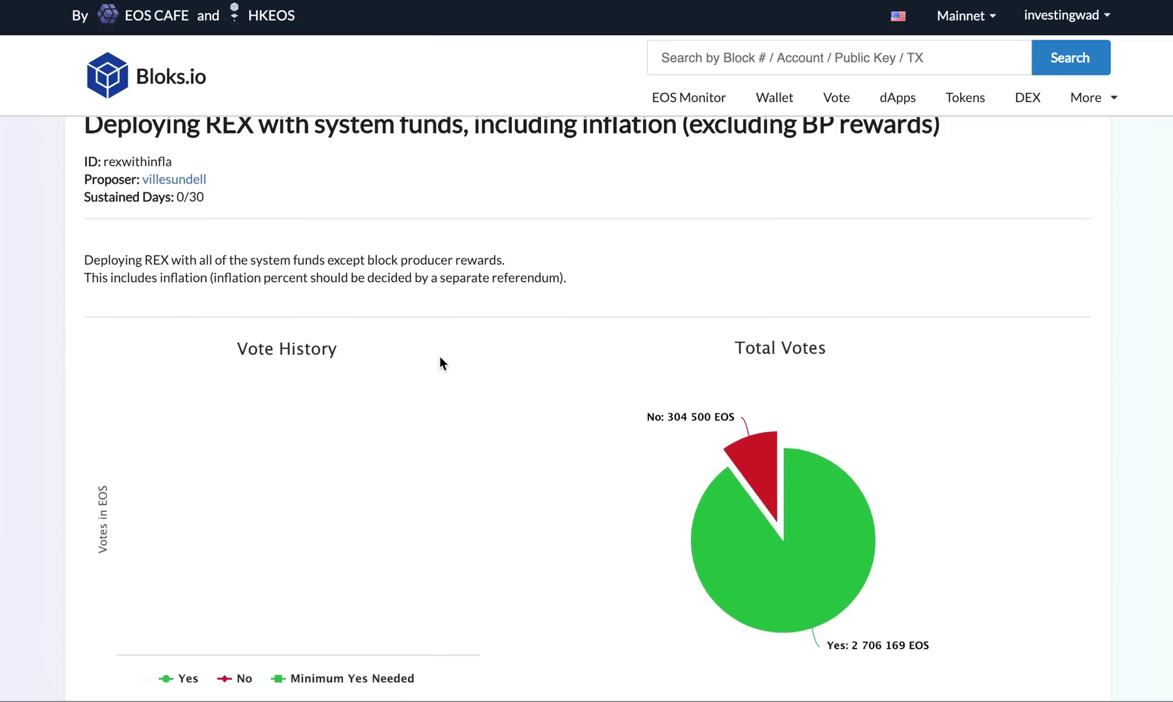
scroll(376, 356, up, 1)
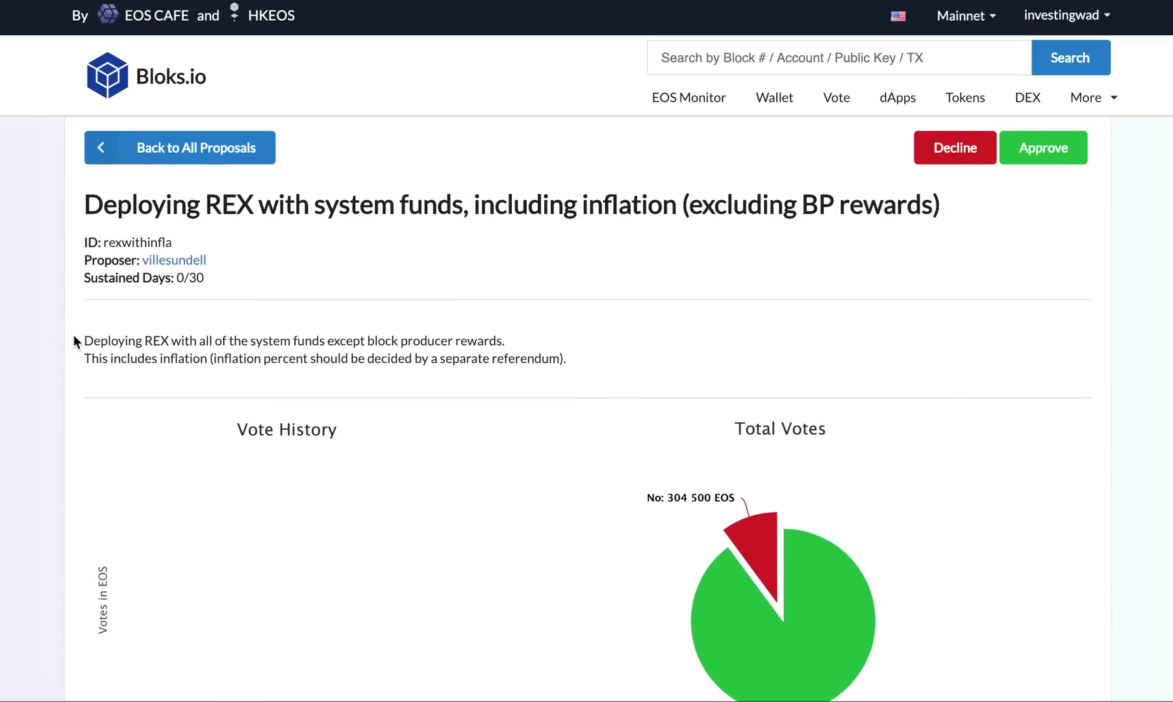
drag(74, 337, 518, 350)
click(146, 337)
click(148, 151)
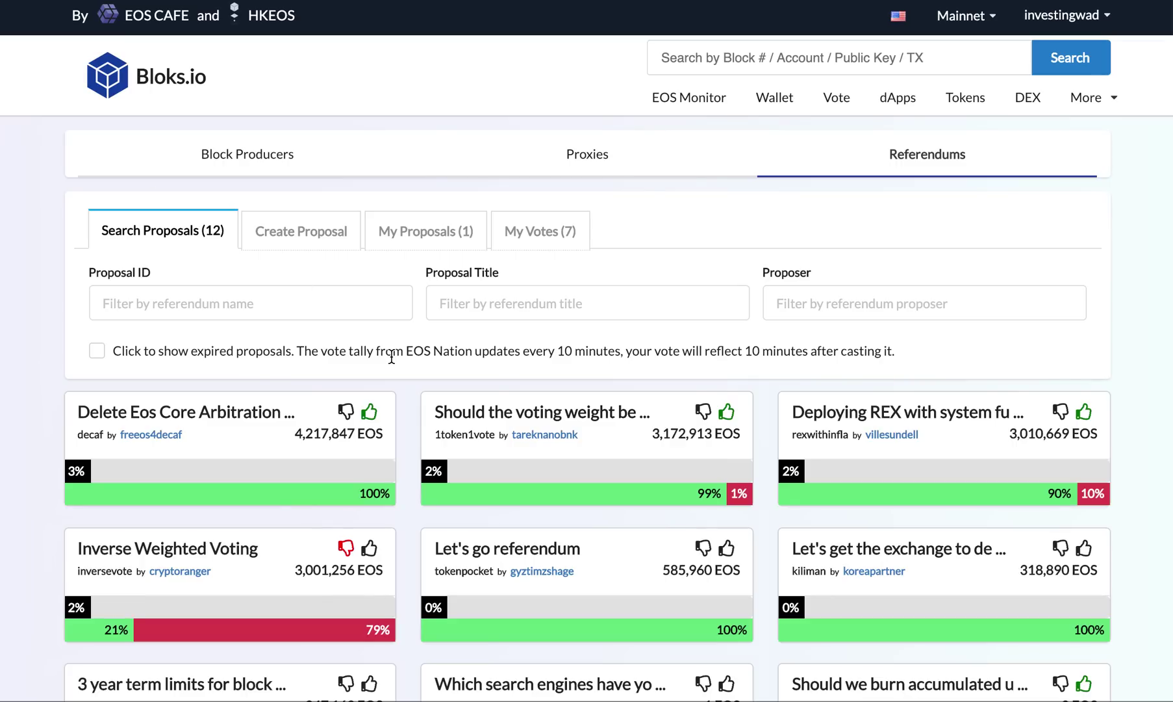
scroll(400, 364, down, 3)
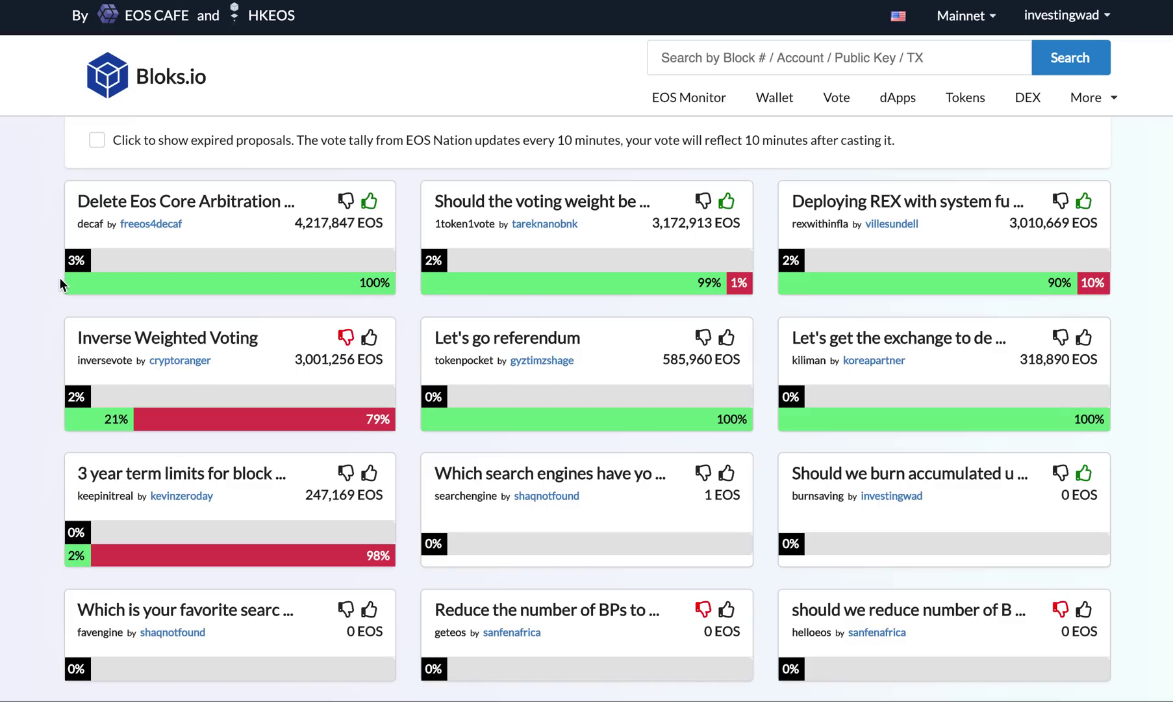
scroll(60, 278, down, 1)
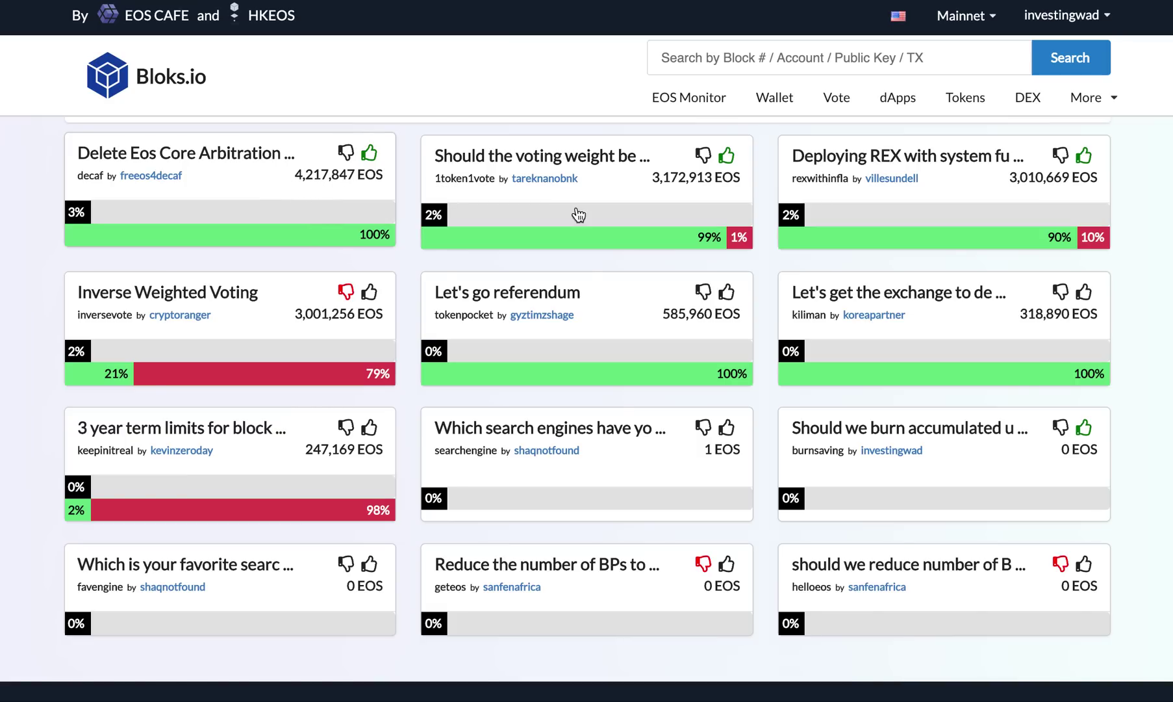
click(317, 182)
scroll(572, 292, down, 3)
scroll(627, 332, down, 1)
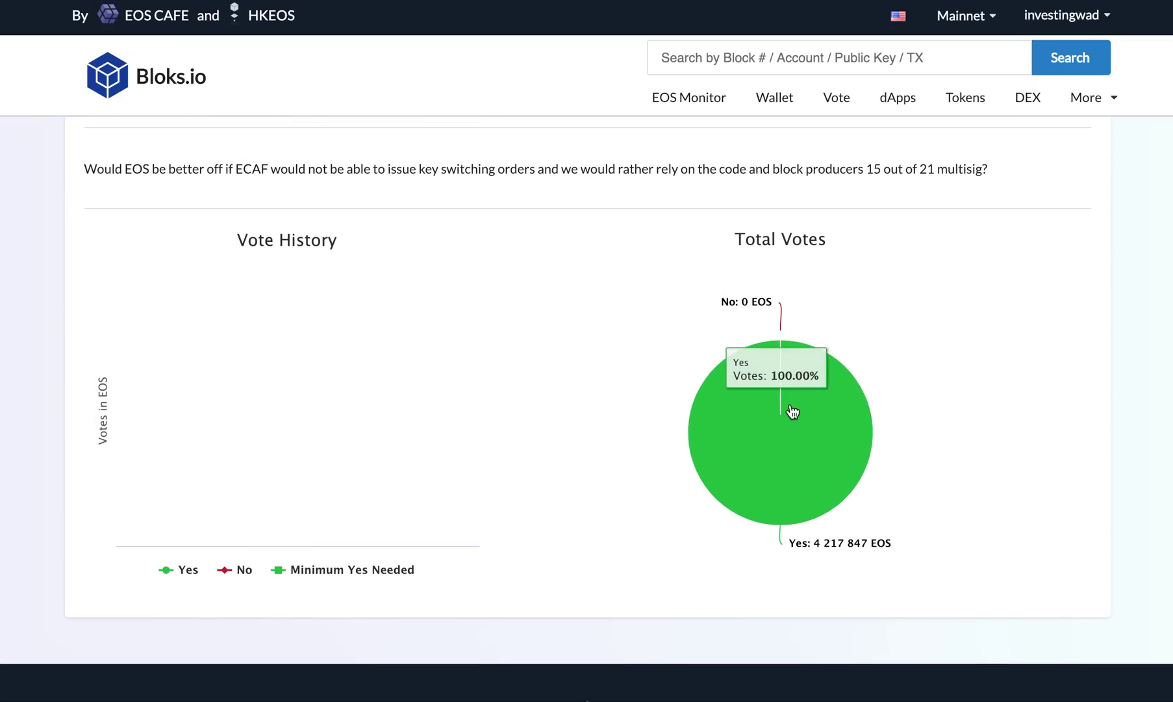
mouse_move(755, 314)
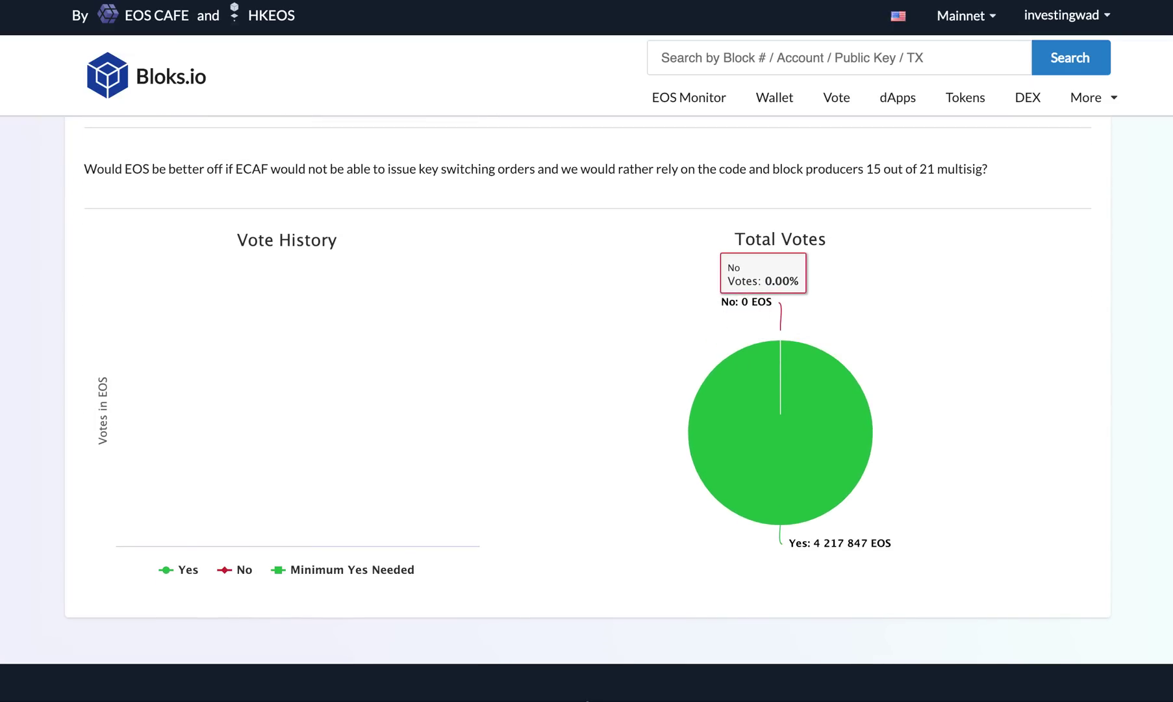
scroll(169, 151, up, 1)
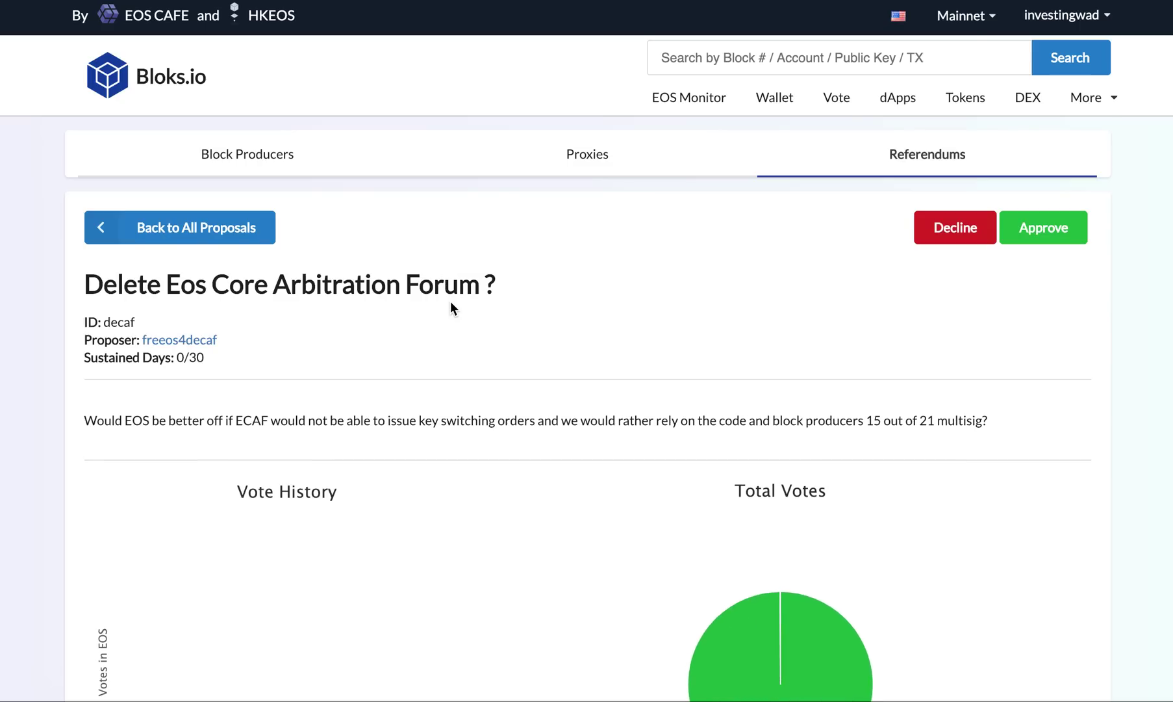
scroll(450, 301, down, 2)
click(107, 143)
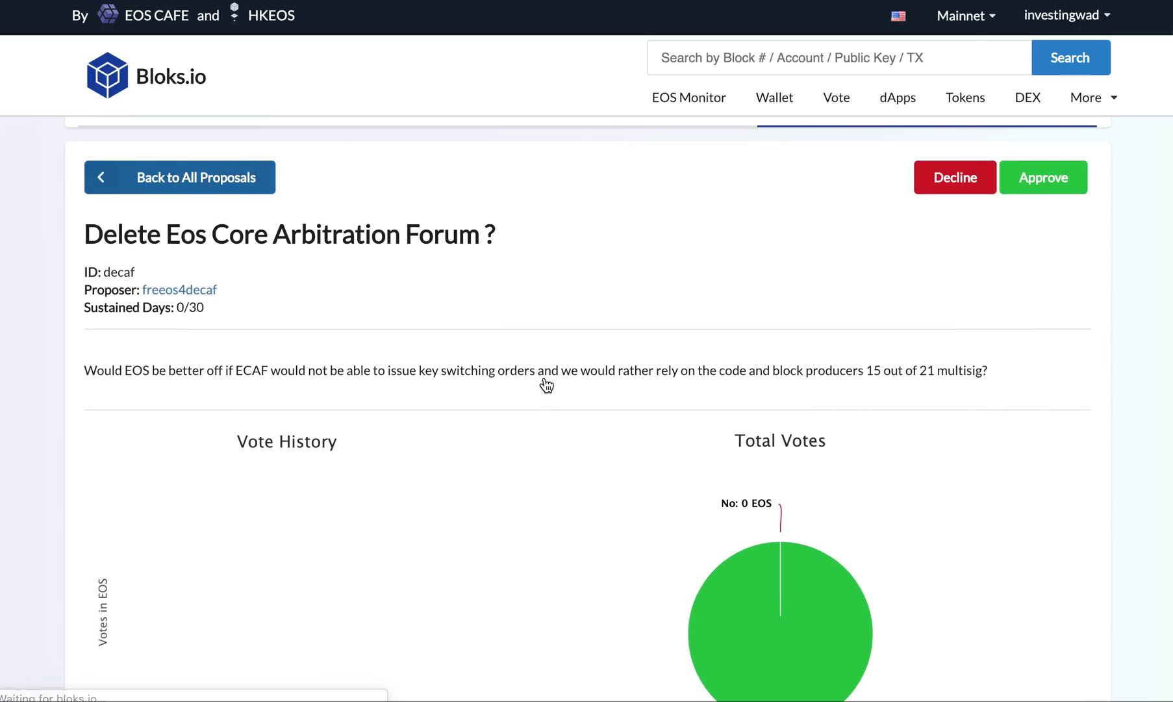
scroll(578, 390, down, 5)
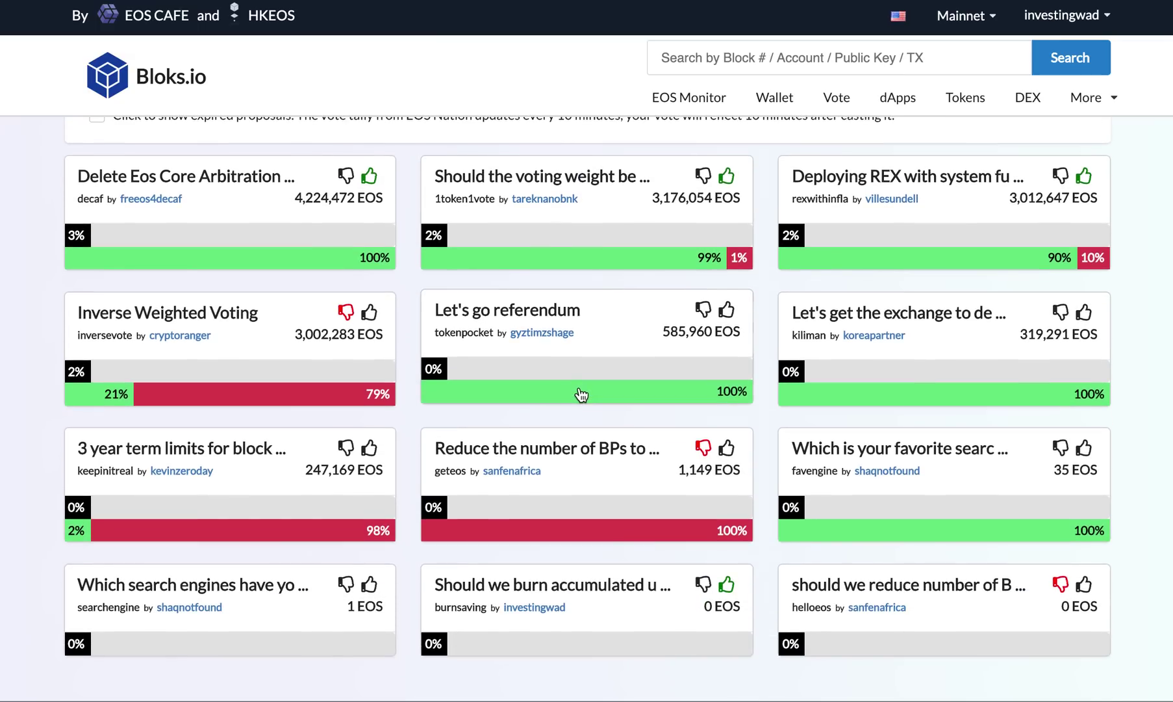
scroll(723, 379, up, 2)
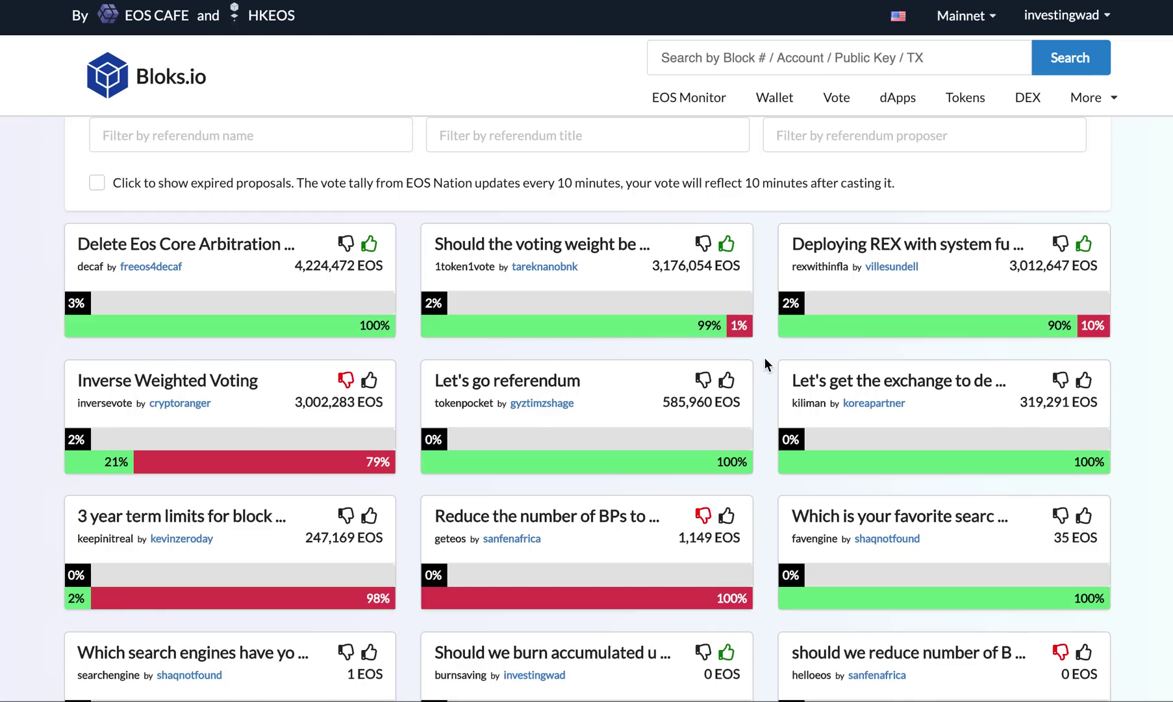
scroll(717, 371, up, 3)
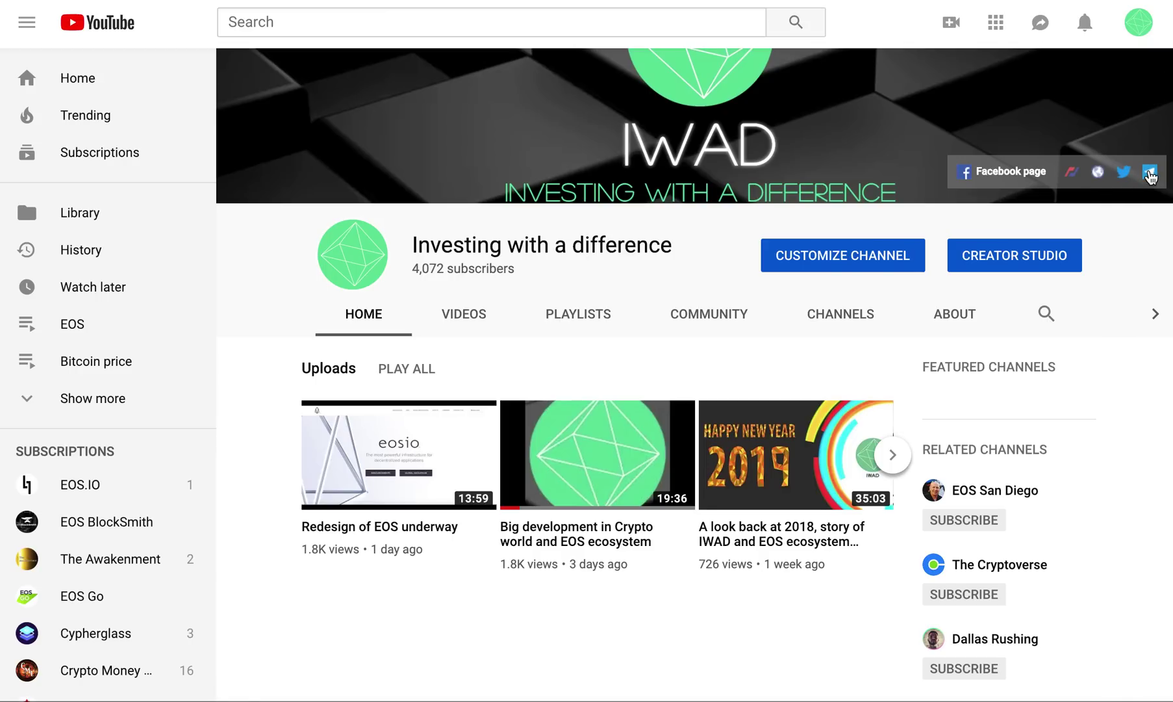
Follow the Telegram link in the Investing with a difference channel banner.
click(336, 322)
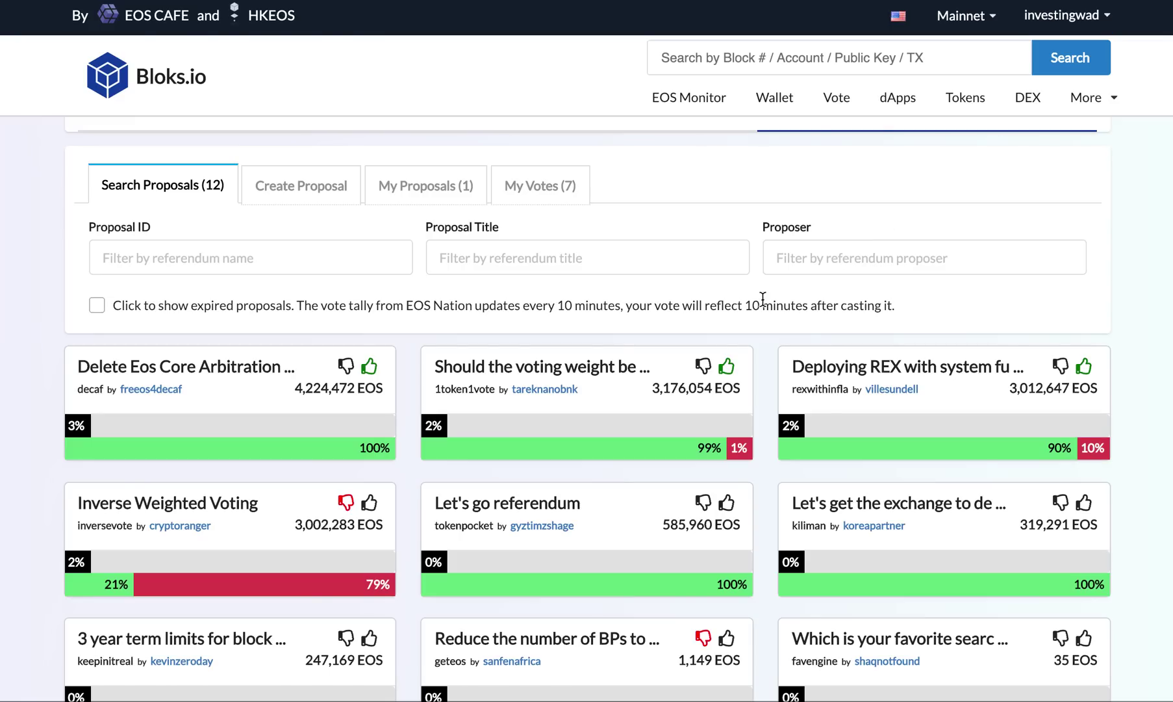
scroll(749, 314, down, 3)
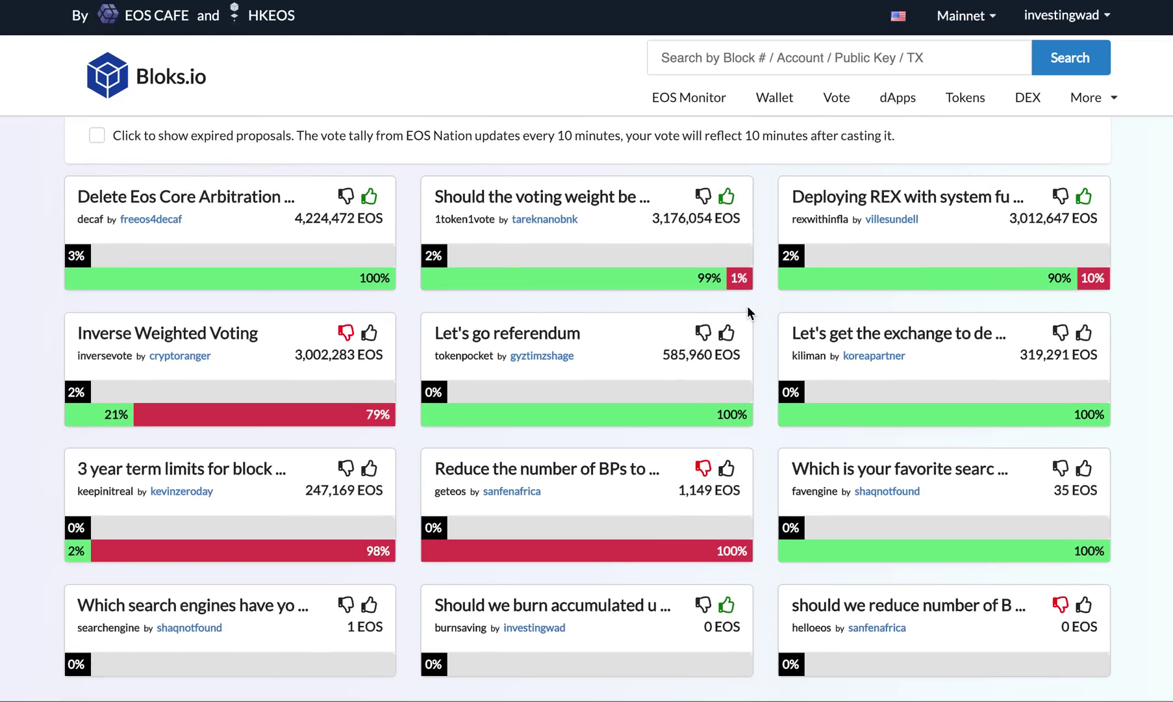